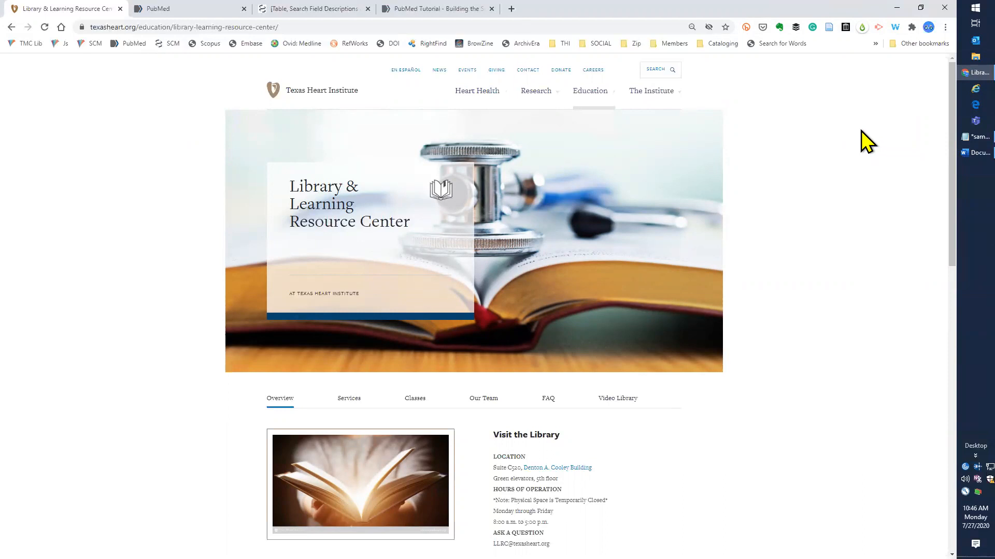
Switch to the PubMed page and search for ischemic heart disease echocardiogram.
left_click(207, 11)
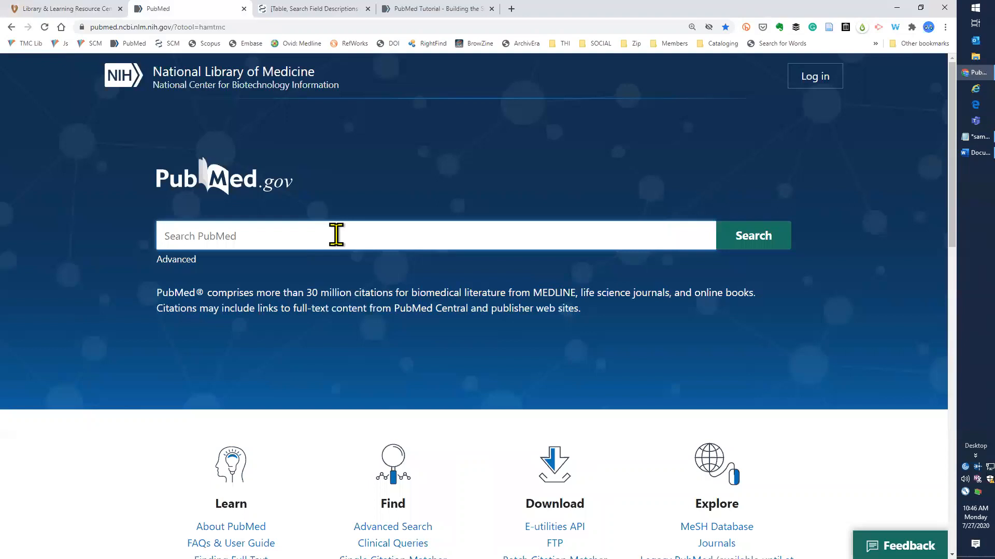
type("isch")
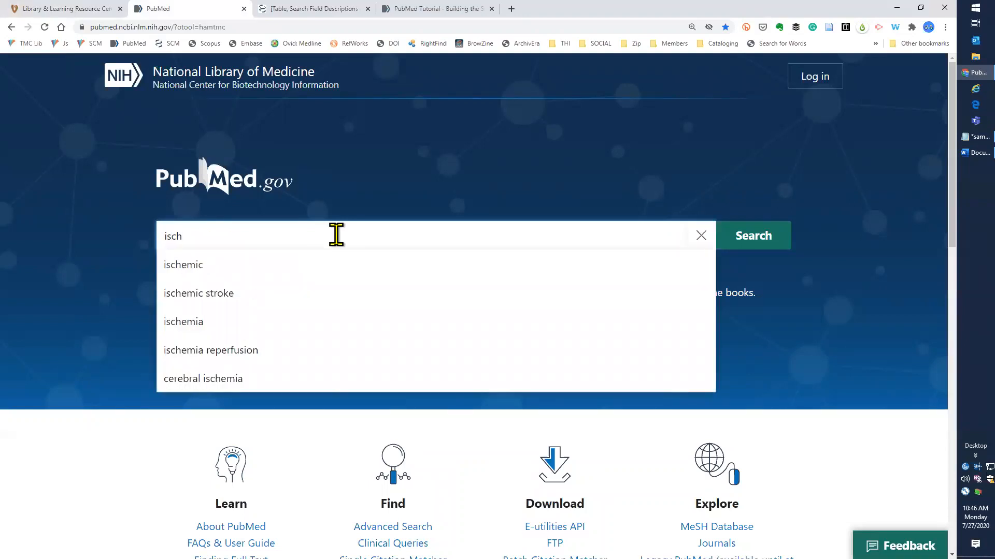
type("emic")
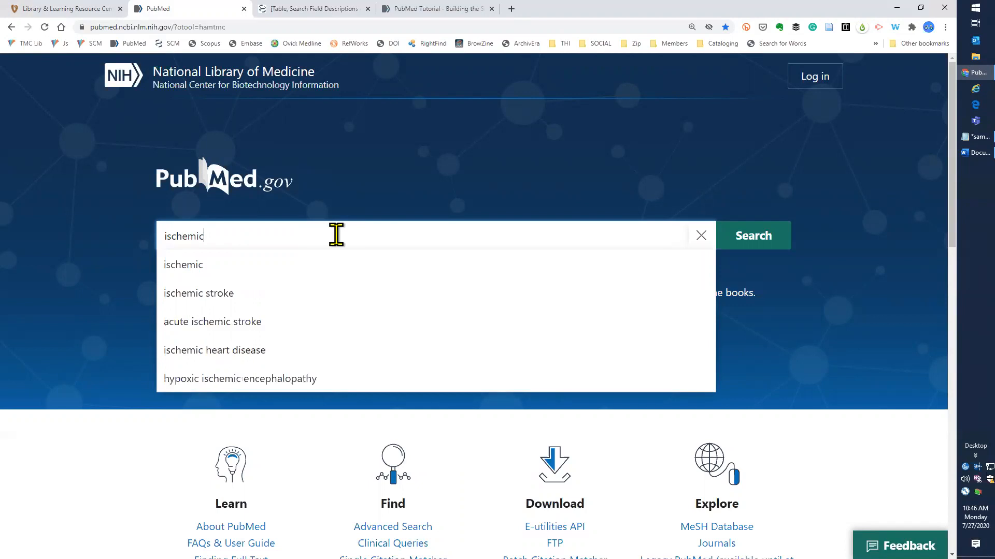
type(" heart d")
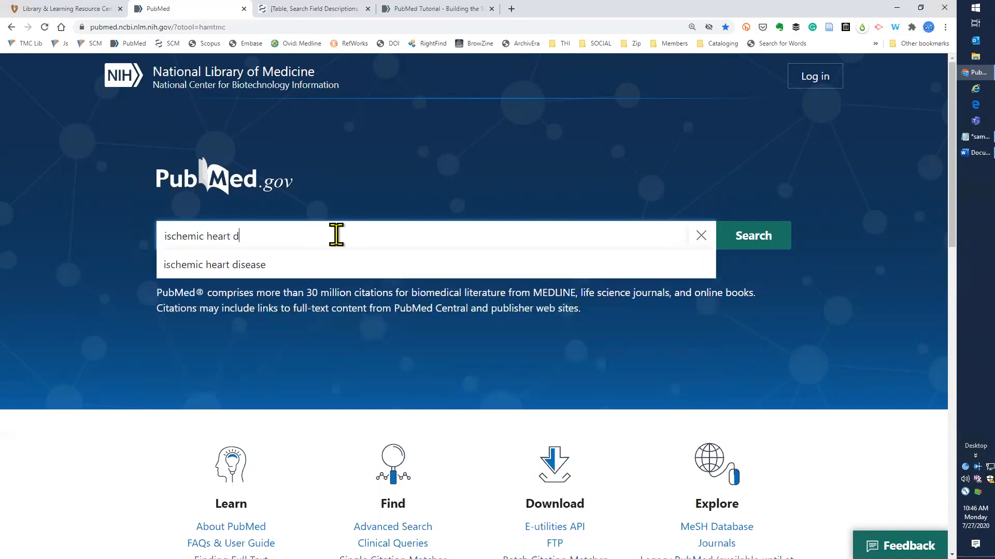
type("isease echo")
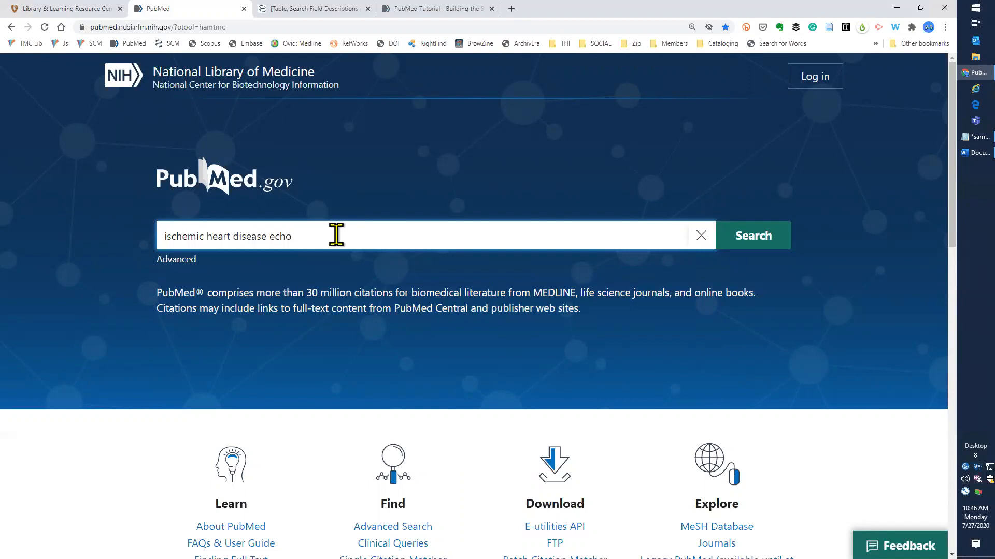
type("ca=")
key("BackSpace")
type("rdiogram")
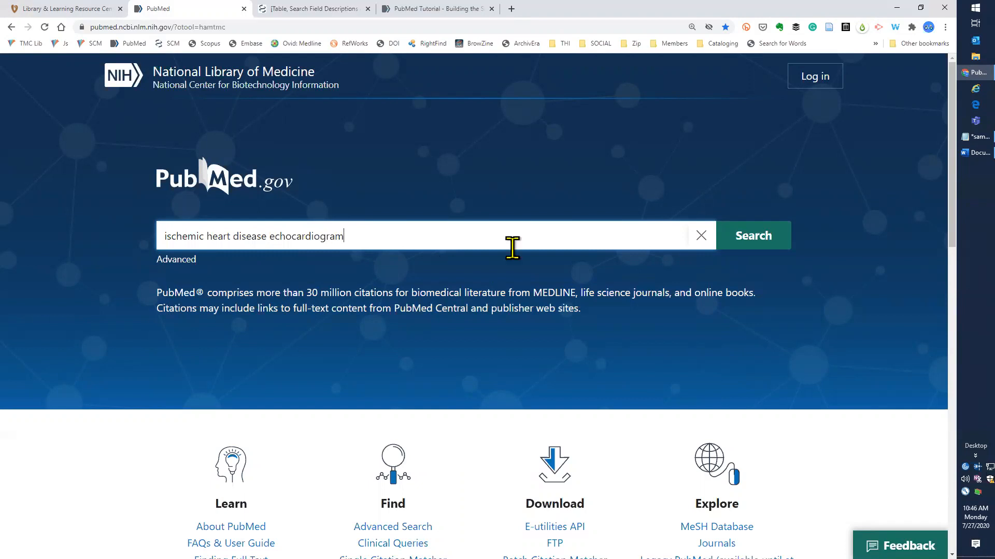
left_click(744, 246)
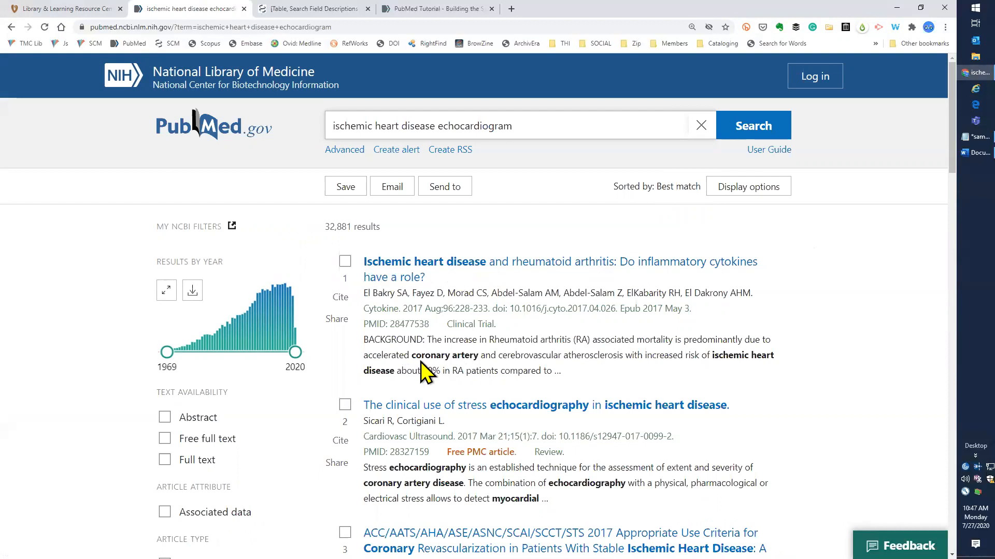
Open the Advanced Search Builder from the results and expand the details of search #1 in the history.
scroll(471, 371, "down", 2)
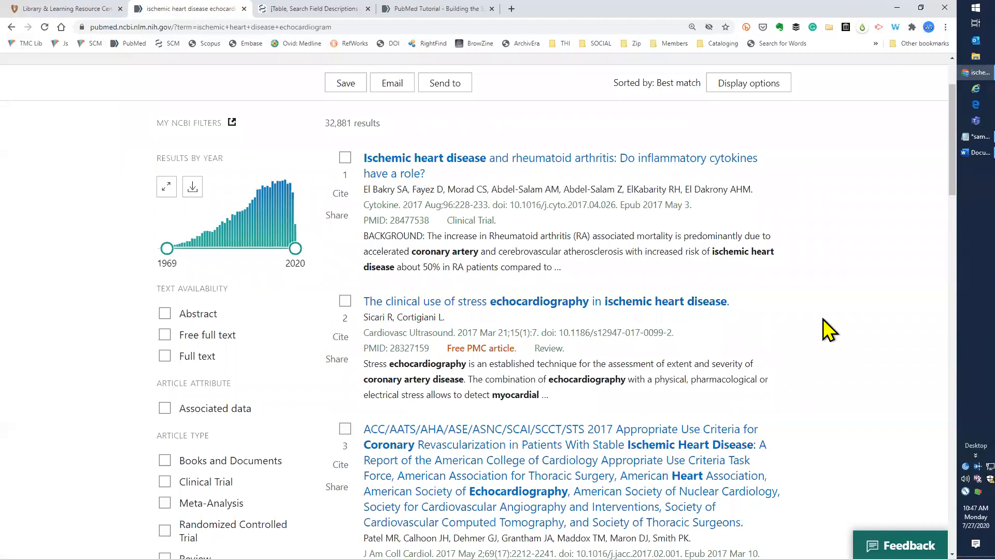
scroll(822, 319, "up", 2)
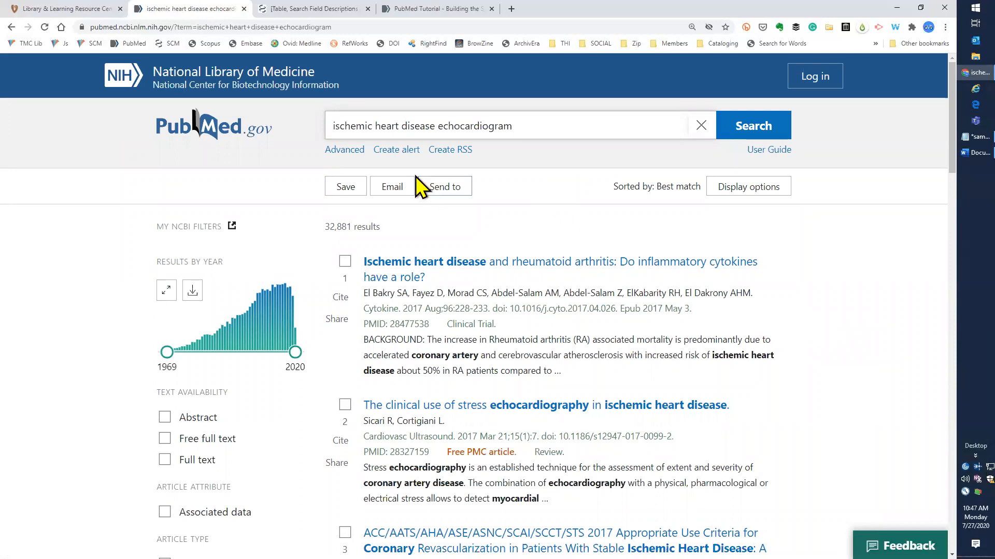
left_click(337, 150)
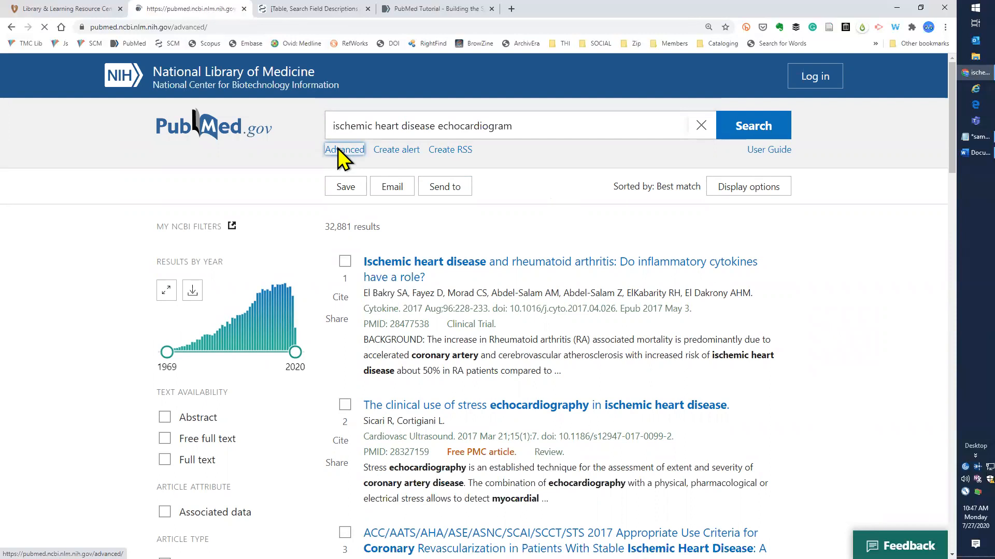
scroll(342, 155, "down", 1)
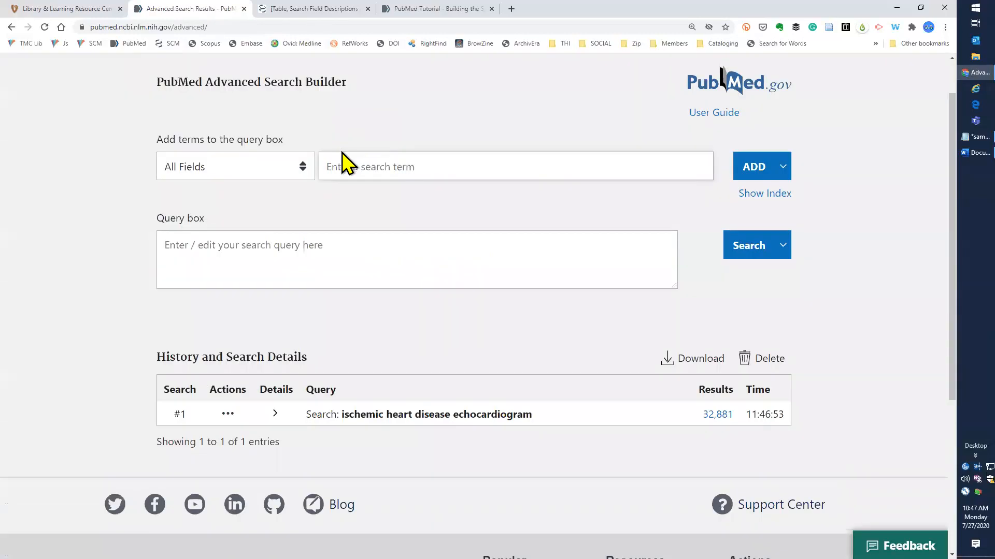
scroll(361, 244, "down", 2)
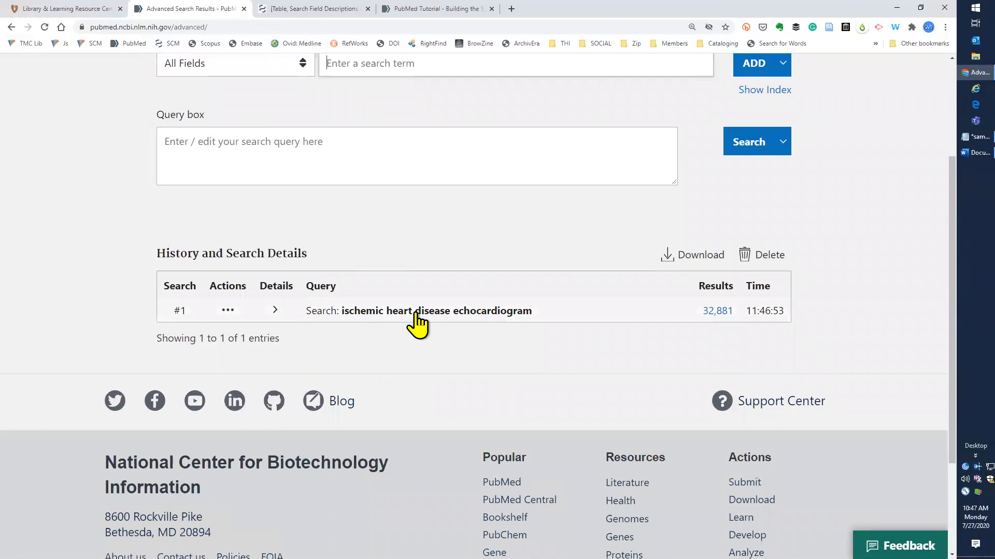
left_click(274, 312)
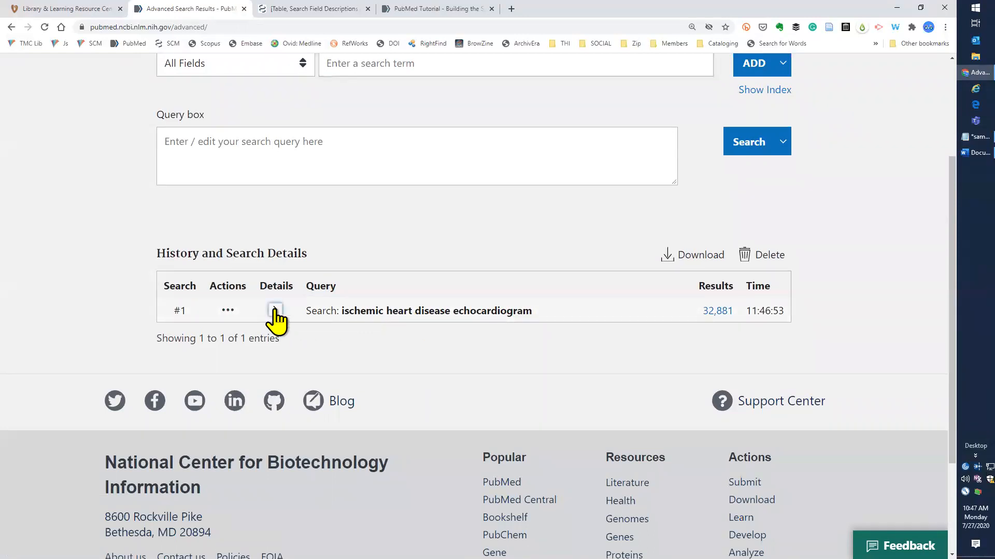
scroll(273, 316, "down", 1)
scroll(273, 315, "down", 2)
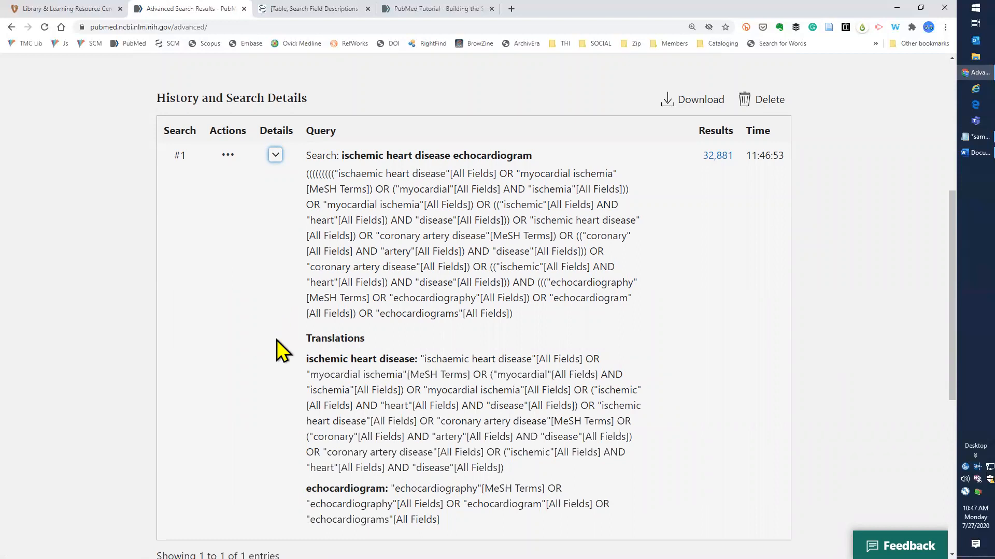
Examine the translations of search #1, focusing on the MeSH Terms tags and the "ischaemic heart disease" spelling variant.
left_click_drag(307, 359, 517, 464)
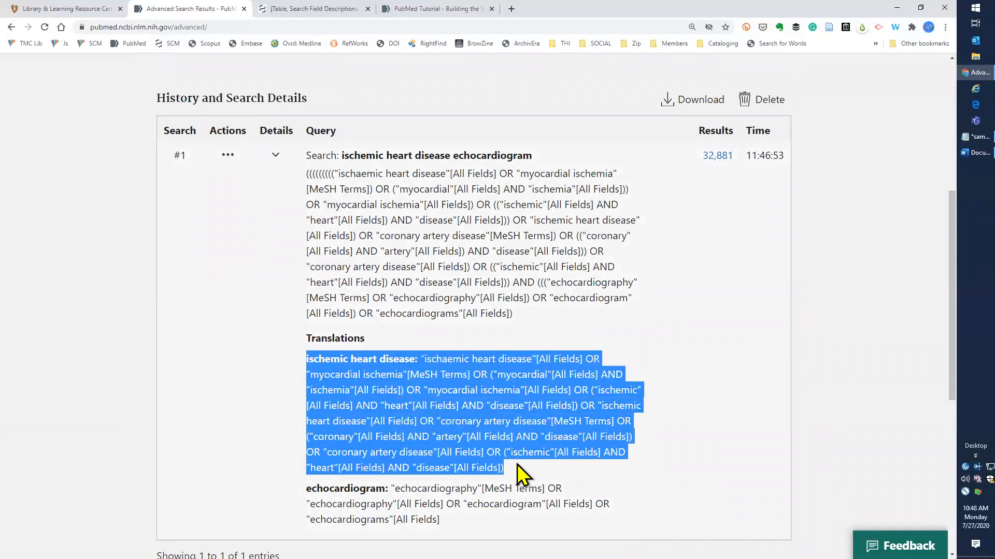
left_click(517, 464)
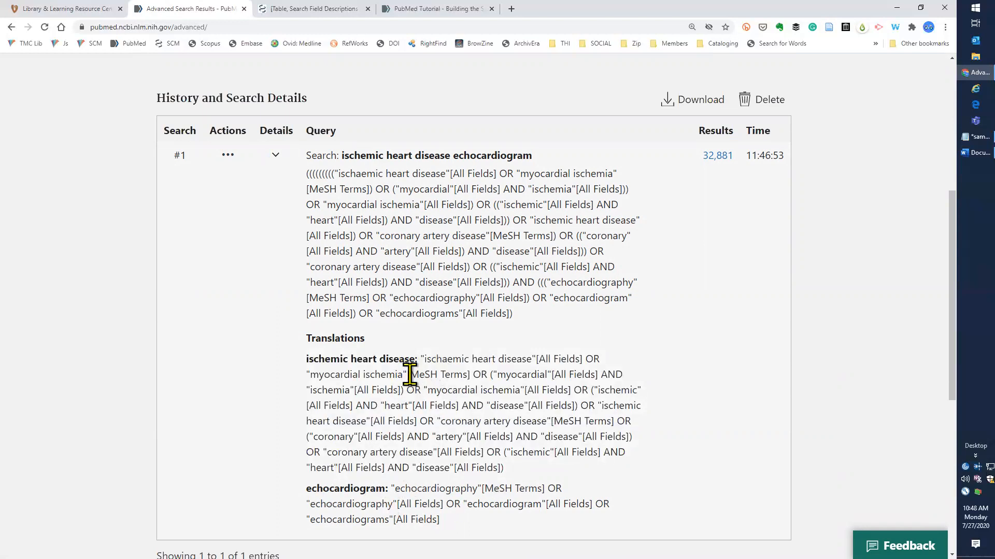
left_click_drag(409, 374, 467, 373)
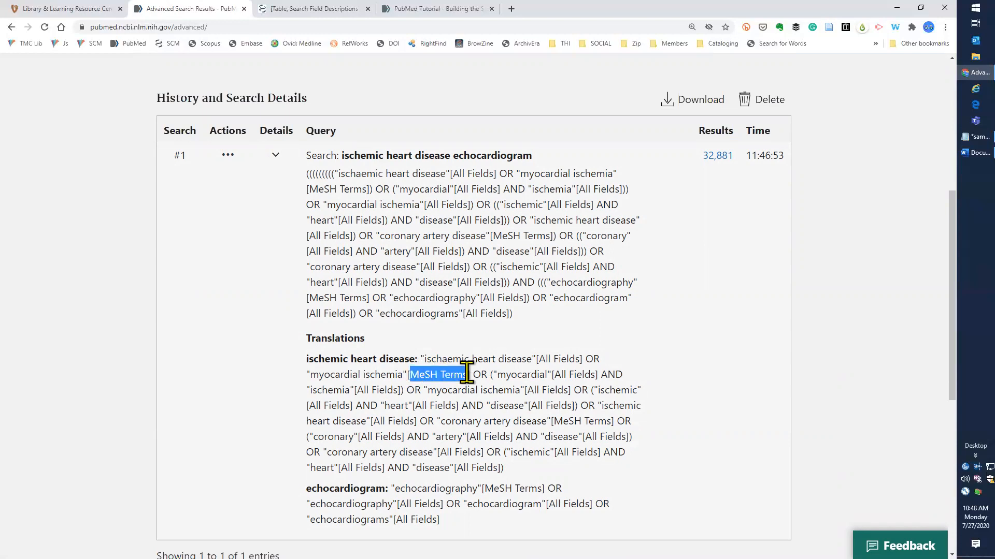
left_click_drag(482, 489, 541, 489)
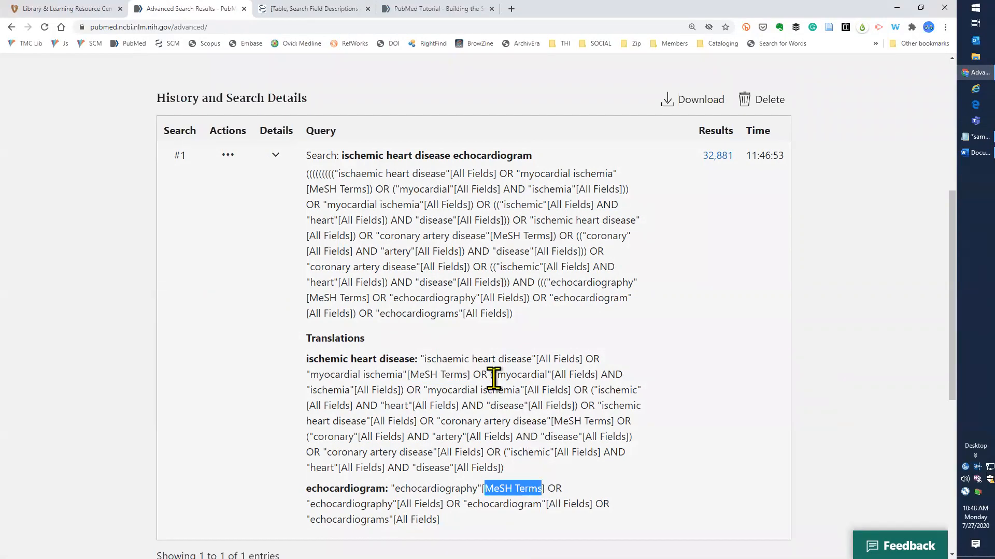
left_click_drag(425, 359, 538, 360)
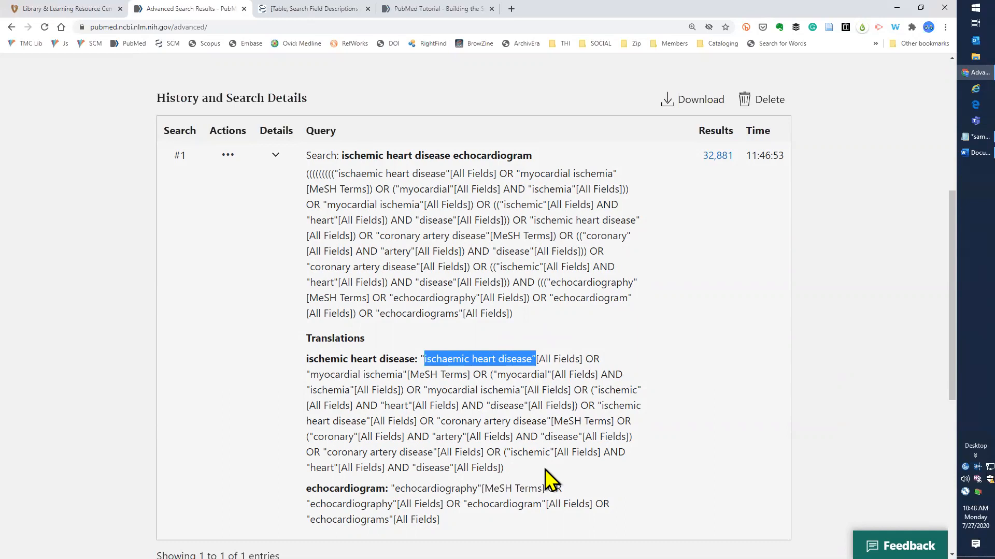
left_click(545, 469)
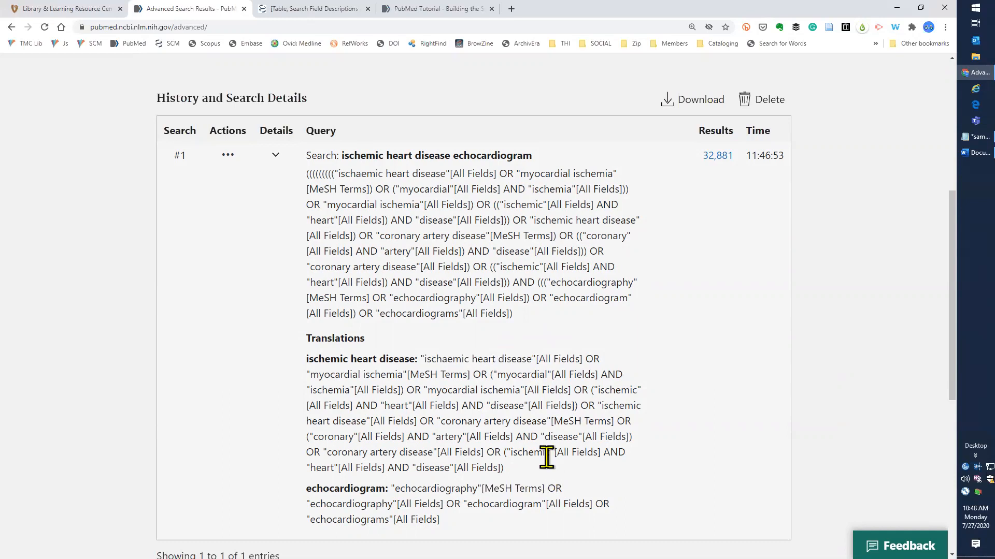
scroll(547, 458, "up", 3)
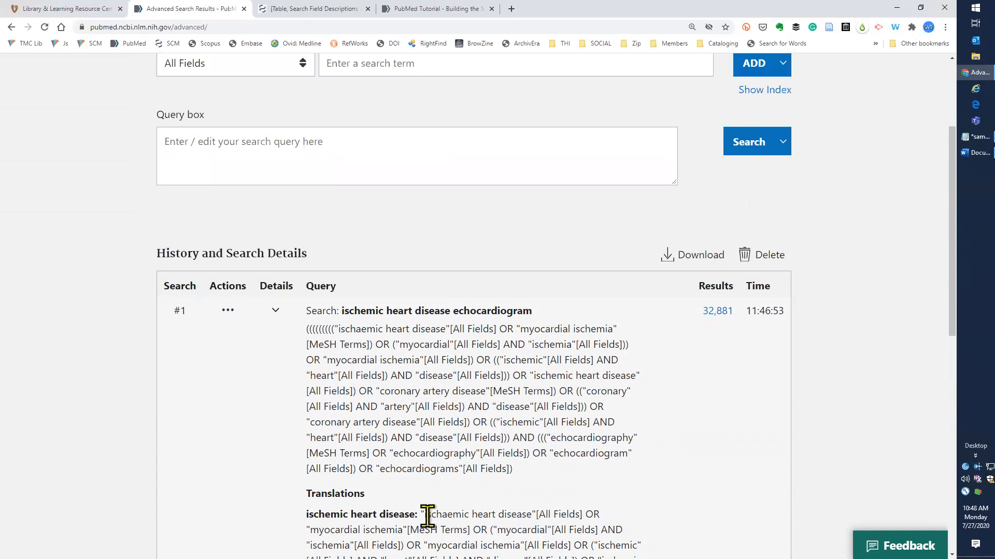
left_click_drag(421, 515, 544, 515)
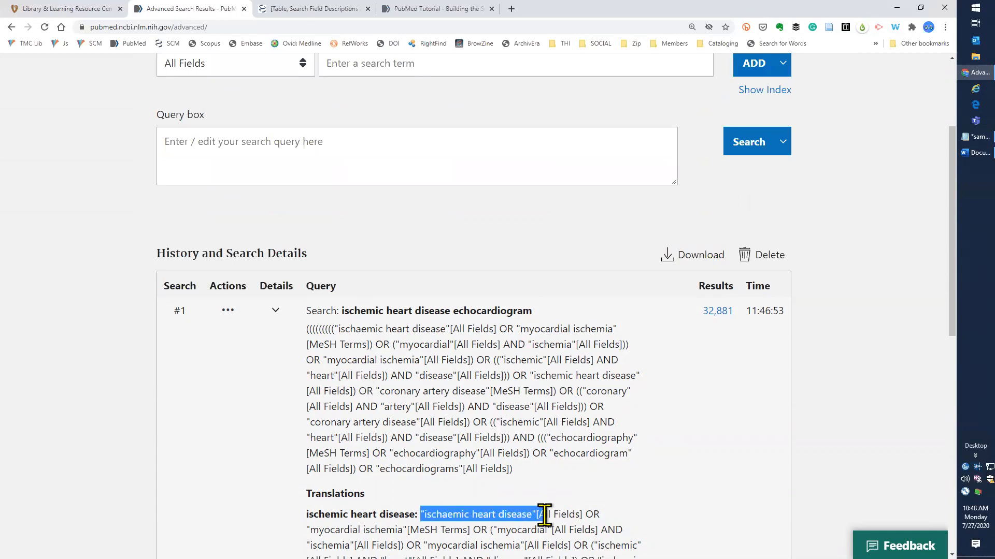
Enter the query "ischemic heart disease" echocard* in the query box and add it to the search history.
scroll(544, 515, "up", 2)
left_click(292, 257)
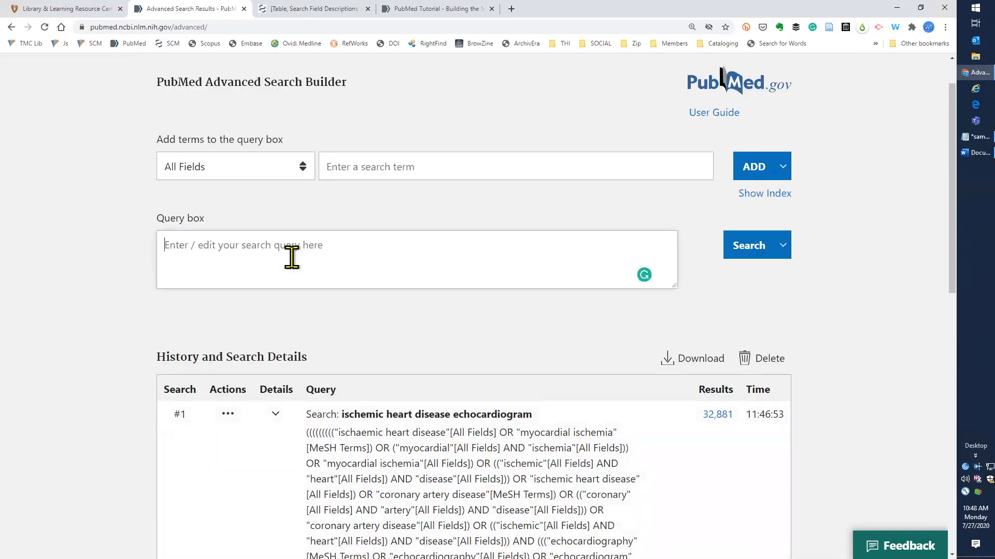
type("\"")
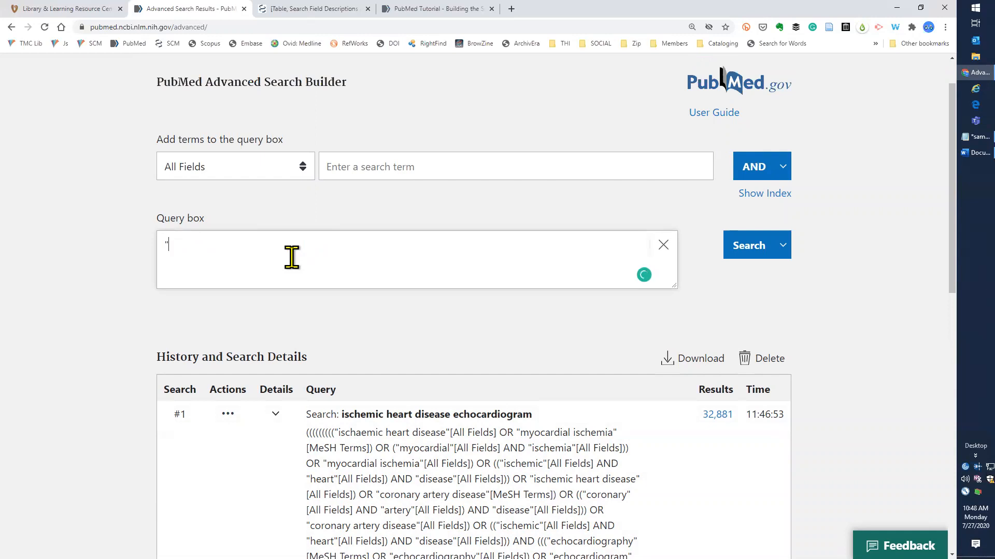
type("ischemic heart disease\"")
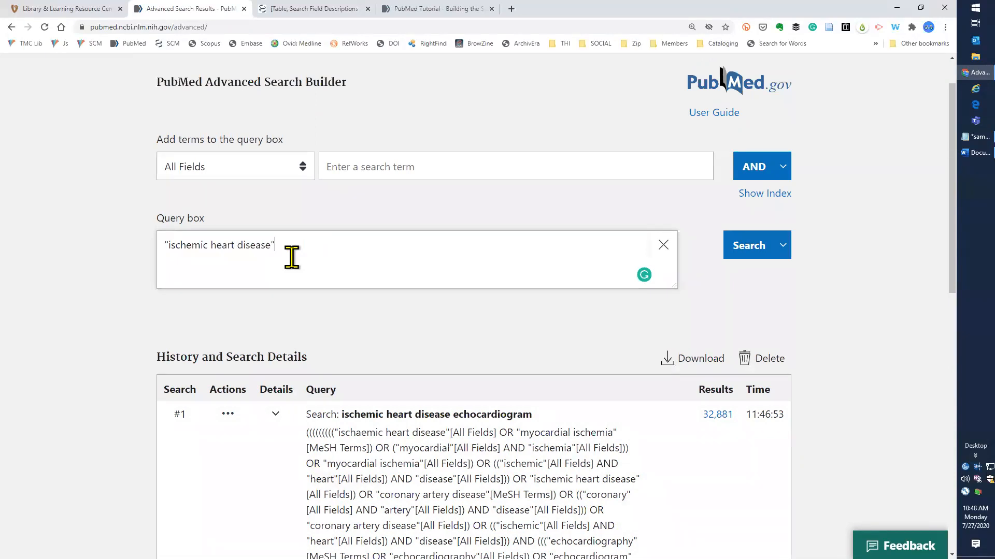
type(" echocard*")
left_click(782, 246)
left_click(764, 270)
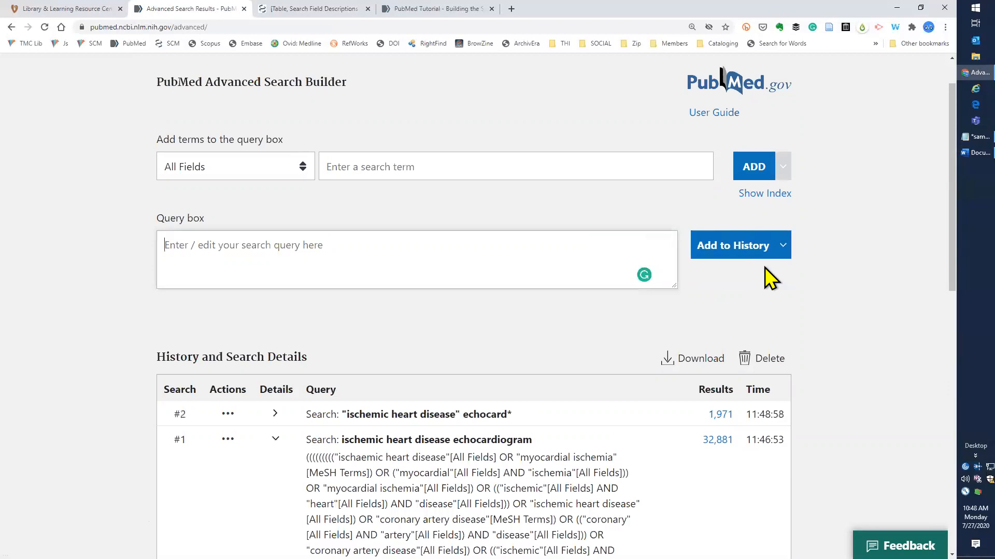
Expand the details of search #2 and compare them with search #1, focusing on the All Fields tag.
scroll(575, 373, "down", 1)
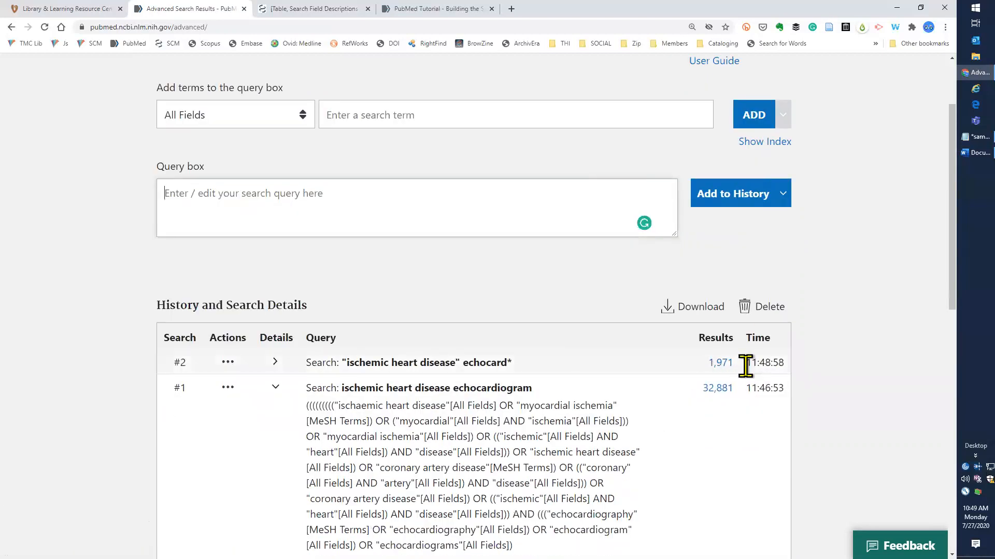
left_click(273, 363)
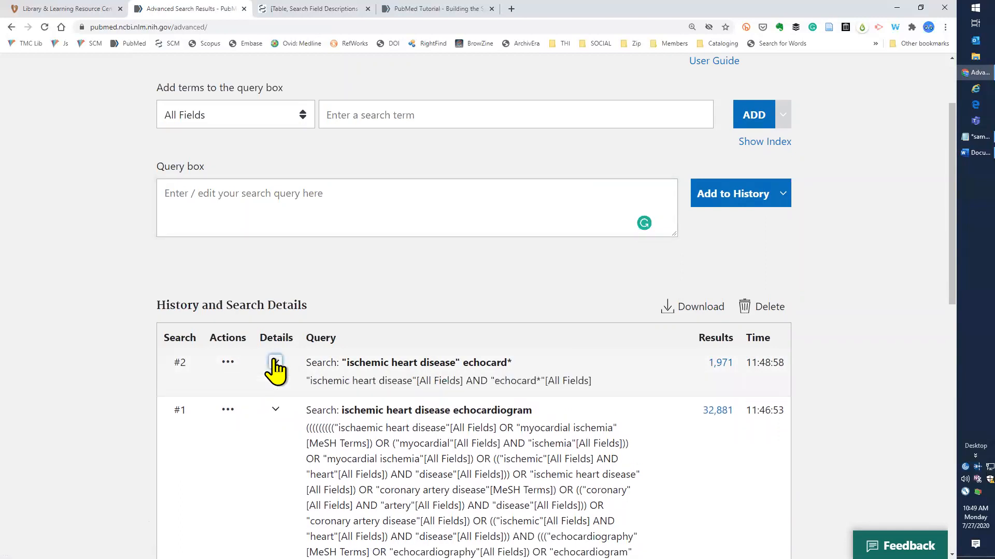
scroll(272, 365, "down", 2)
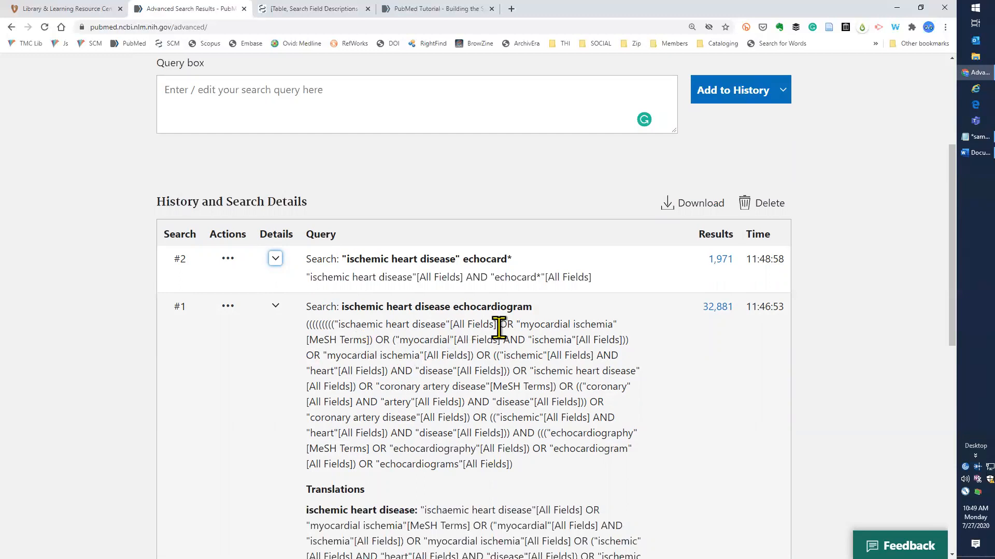
left_click_drag(499, 326, 450, 328)
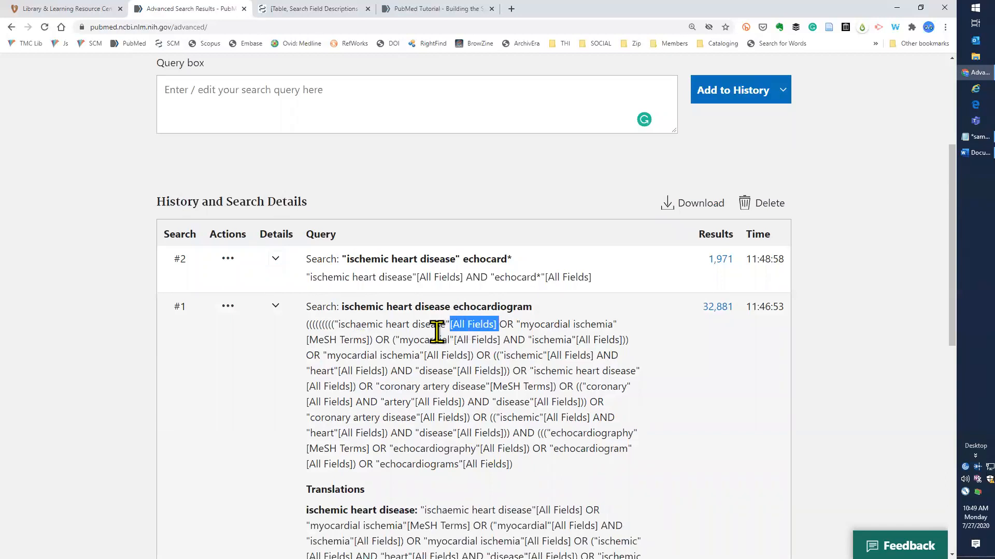
Review the search field tags table and the tutorial's Text Words [tw] fields, including author-supplied keywords, and return to the advanced search page.
left_click(313, 9)
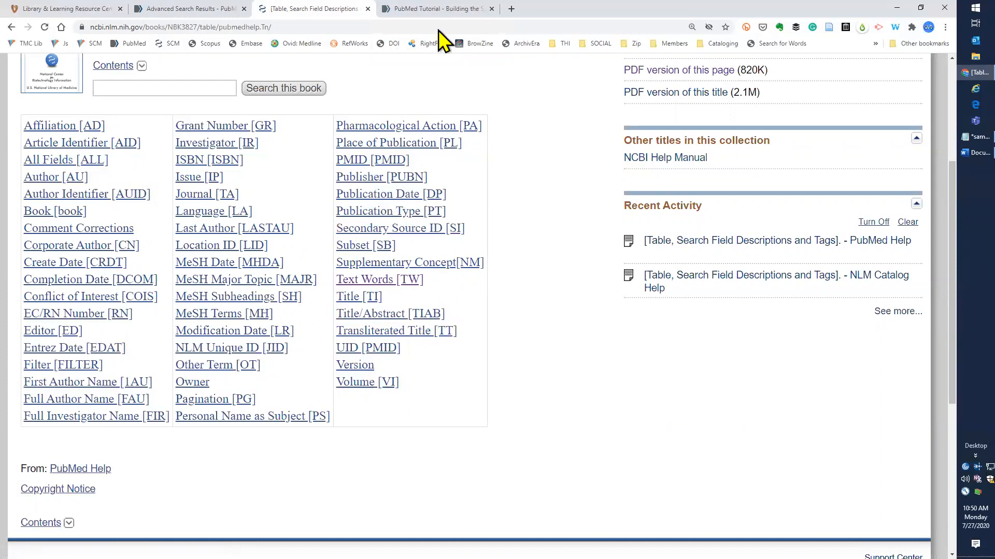
left_click(431, 10)
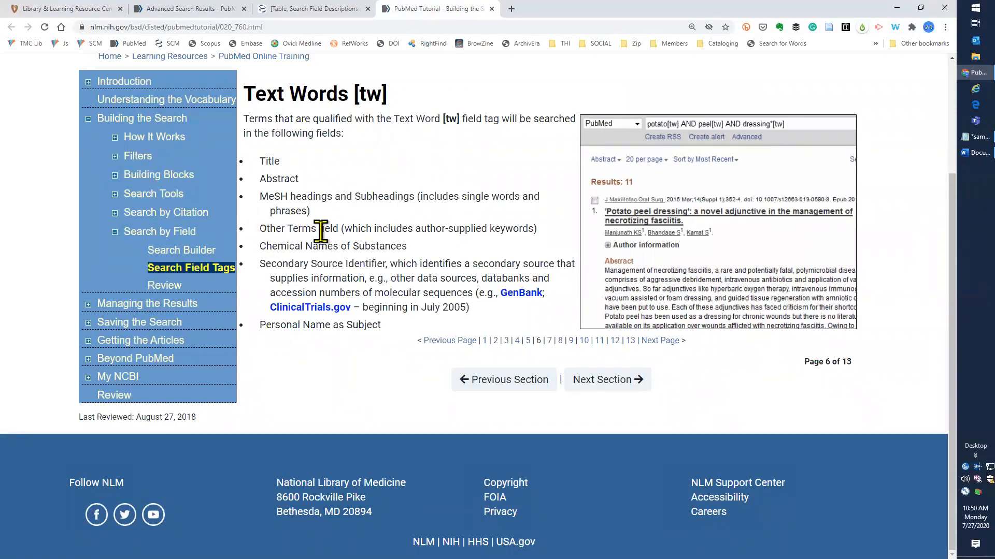
left_click_drag(345, 230, 544, 242)
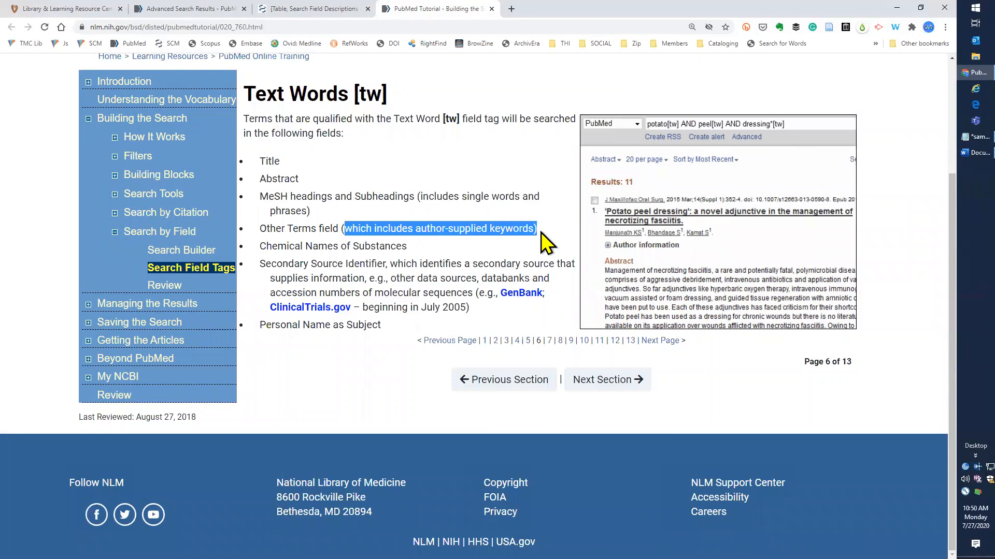
left_click(541, 233)
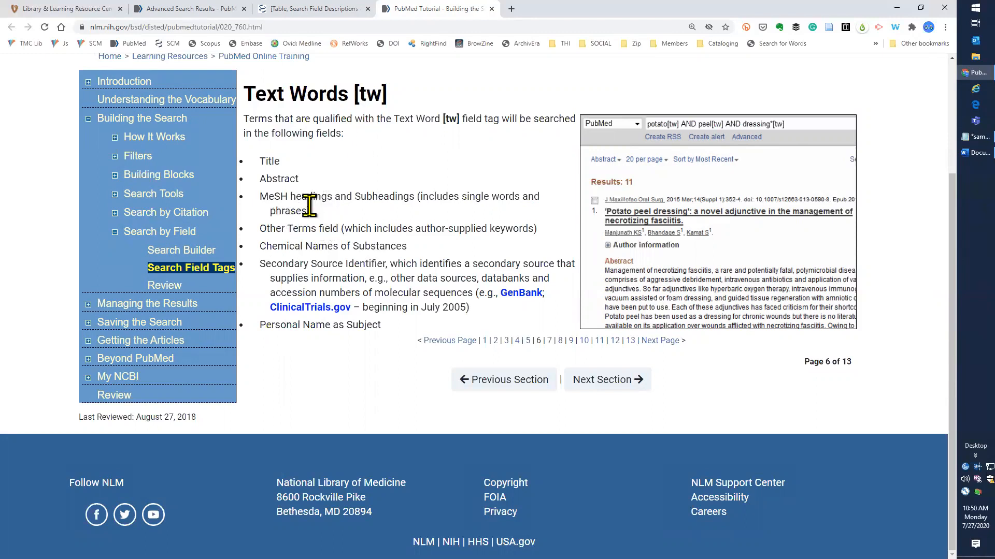
left_click(159, 12)
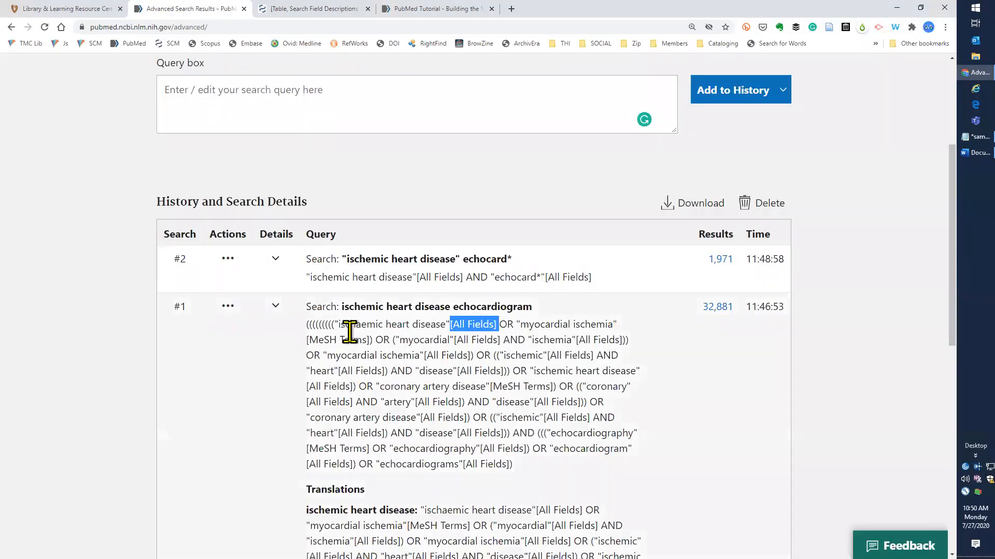
Copy the full translated query of search #1 and paste it into the blank Word document.
left_click_drag(520, 465, 306, 324)
key("ctrl+c")
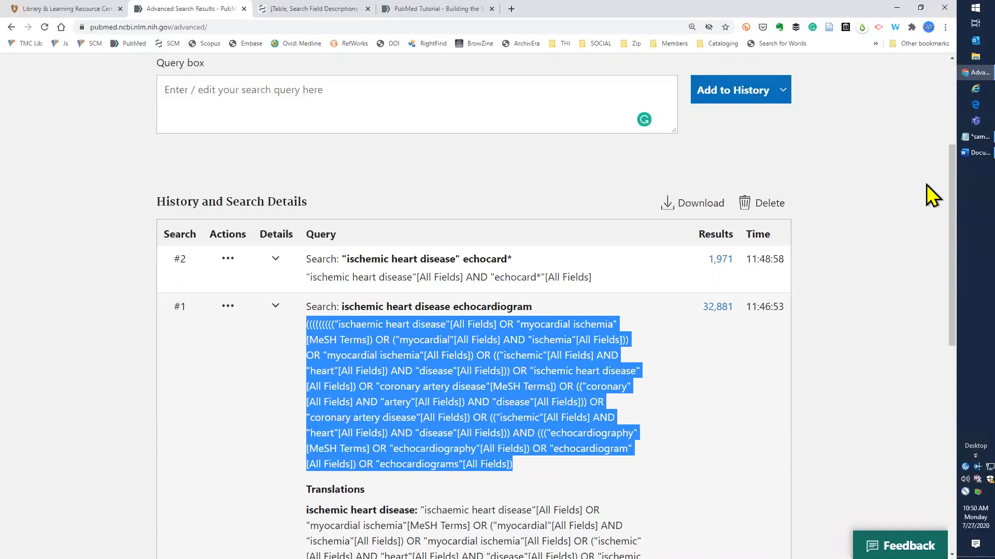
left_click(969, 153)
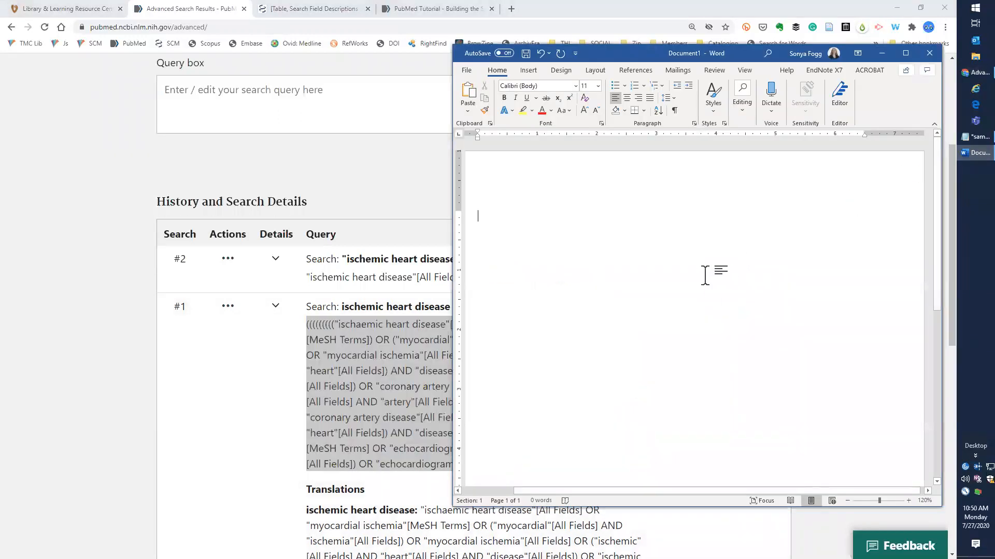
key("ctrl+v")
key("ctrl")
left_click(772, 351)
Replace every occurrence of "all fields" with "TW" in the pasted query.
left_click(742, 106)
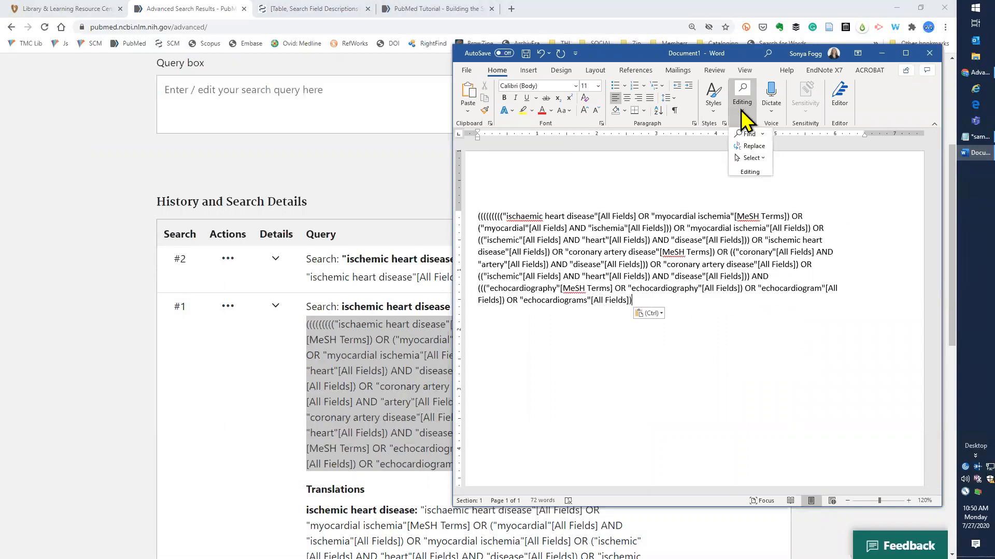
left_click(752, 146)
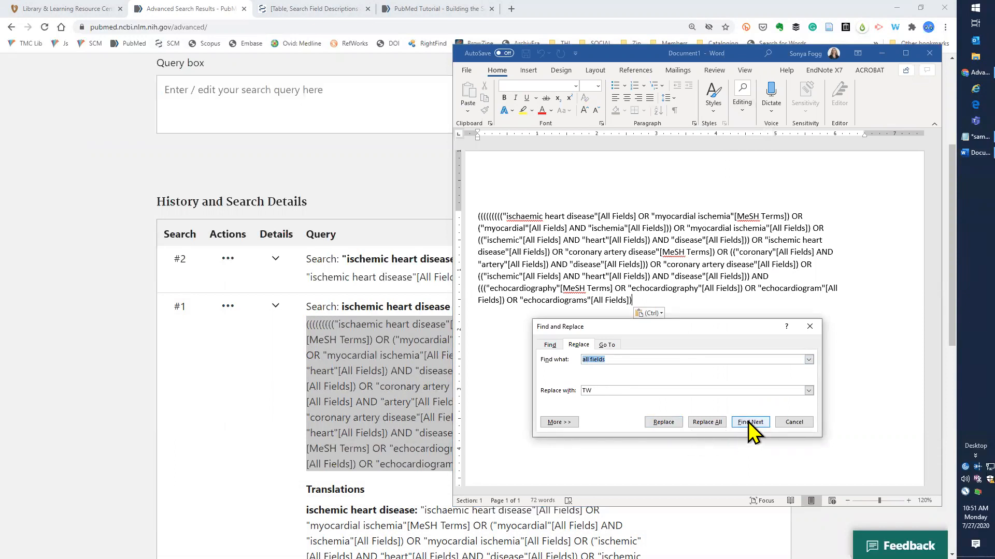
left_click(710, 422)
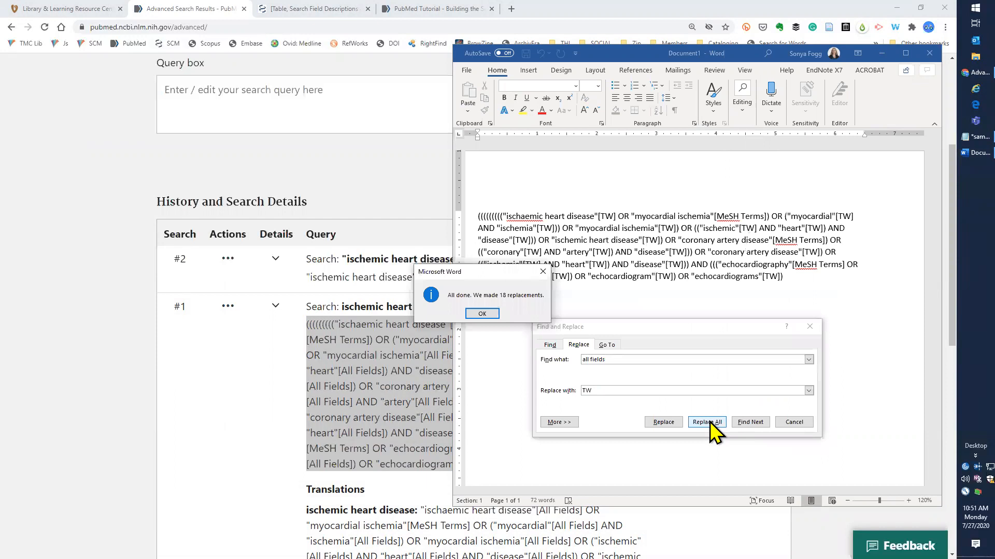
left_click(487, 313)
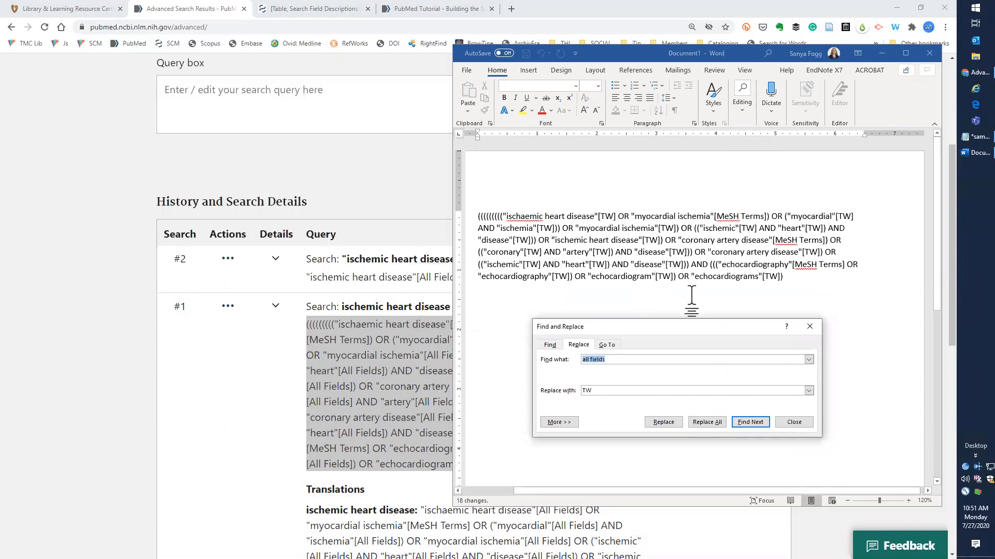
Copy the whole TW-tagged query from Word into the PubMed query box and add it to the search history.
left_click(793, 282)
key("ctrl+a")
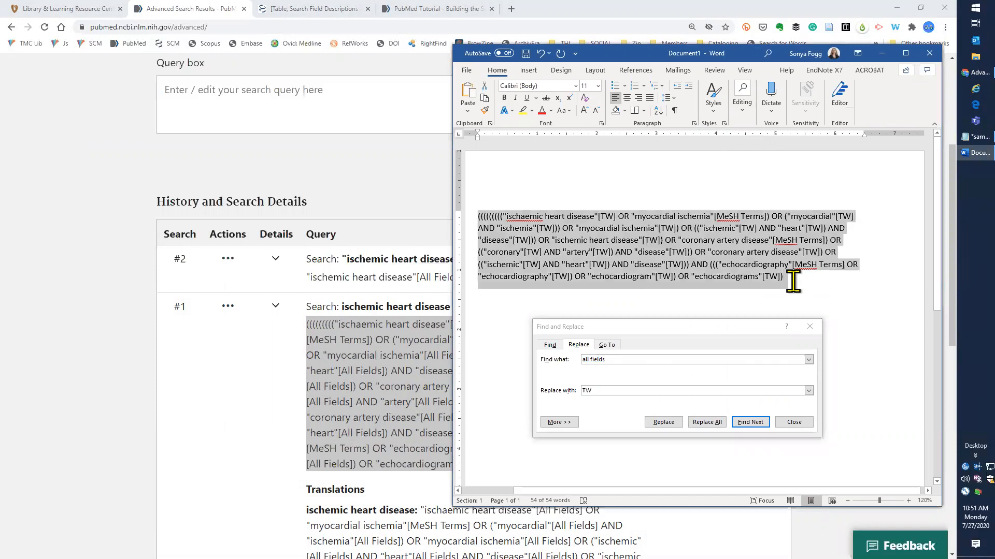
left_click(243, 241)
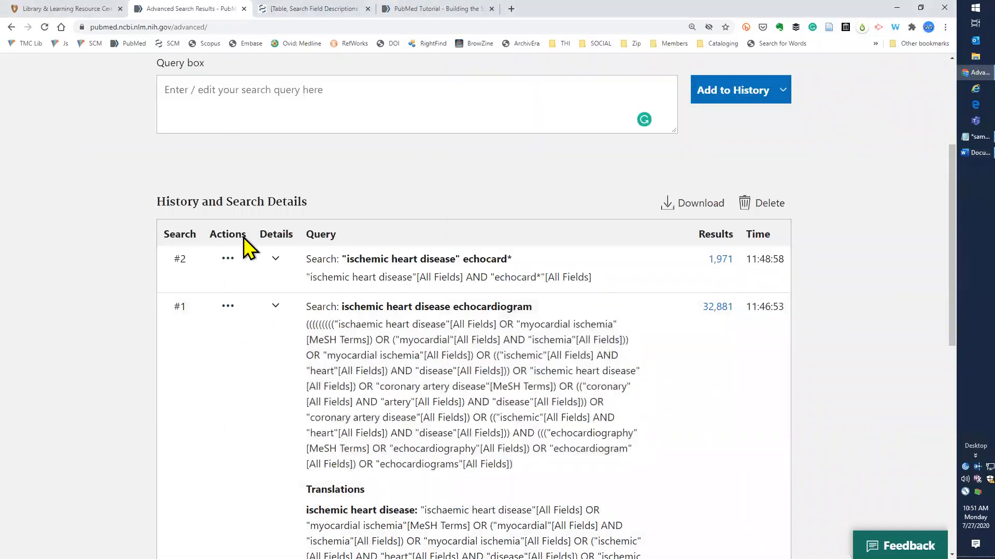
left_click(232, 96)
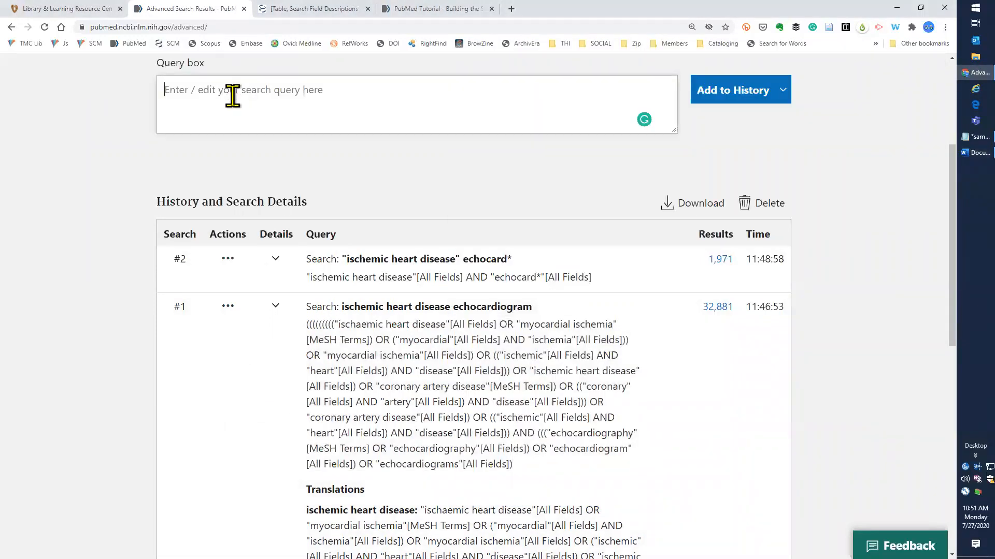
key("ctrl+v")
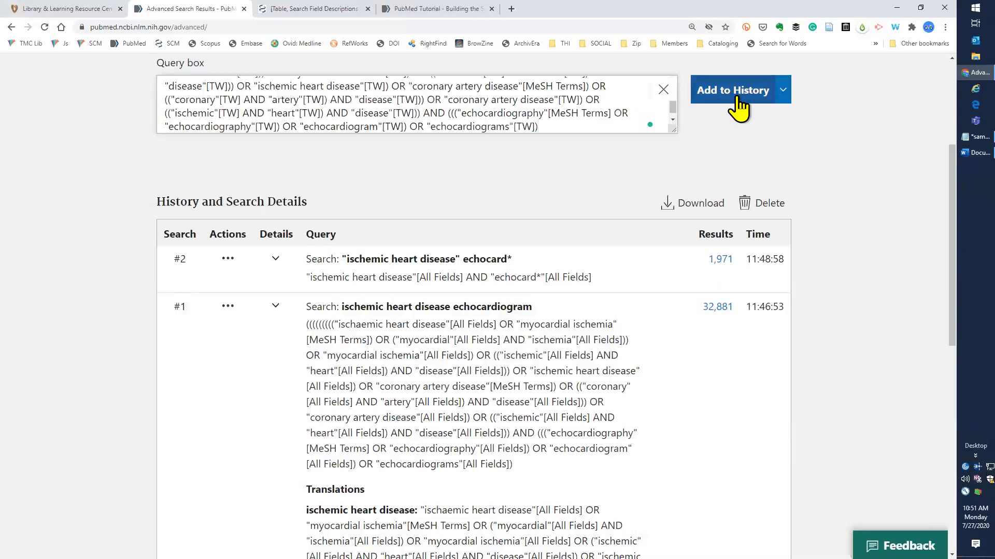
left_click(736, 96)
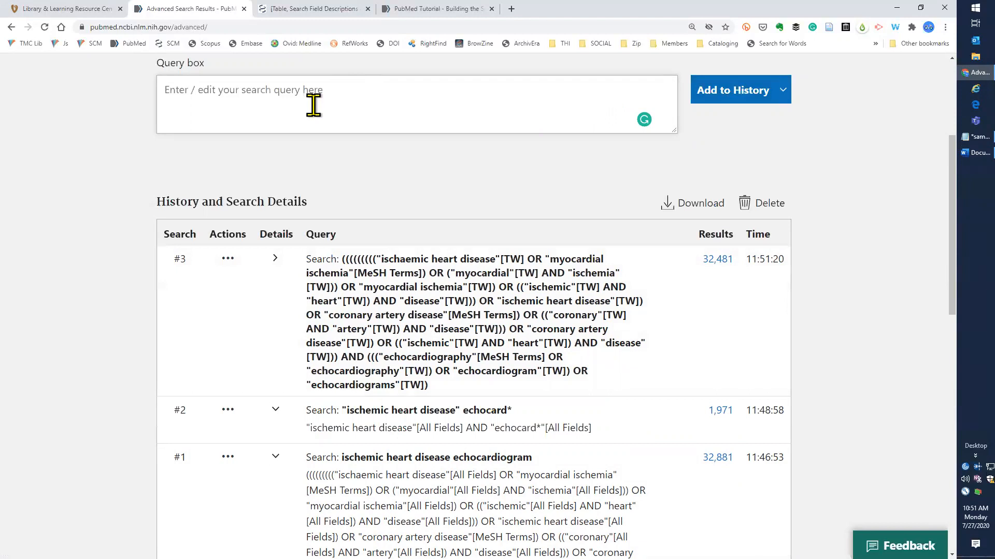
Copy the query "ischaemic heart disease"[all] NOT "ischaemic heart disease"[tw] from sample searches.txt in Notepad into the PubMed query box.
type("\"")
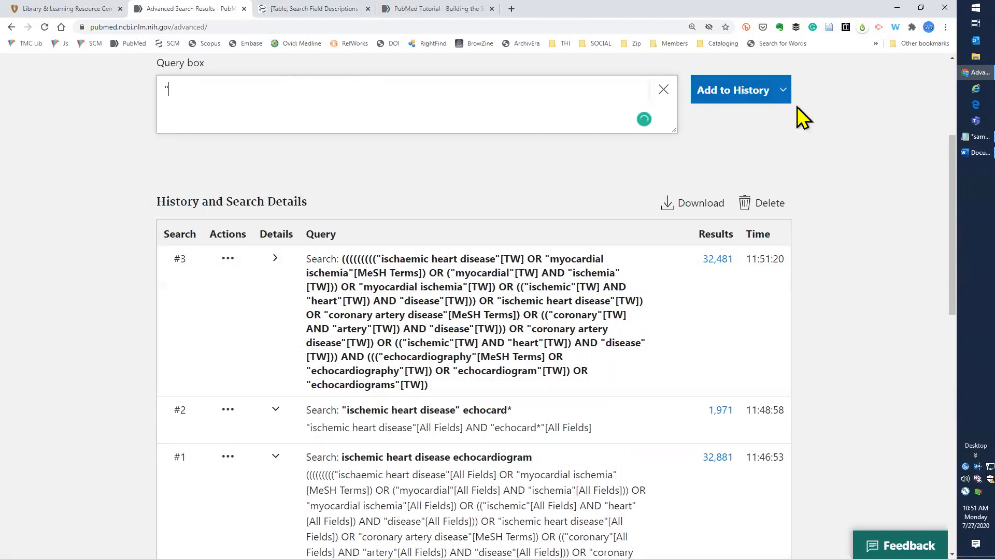
left_click(965, 137)
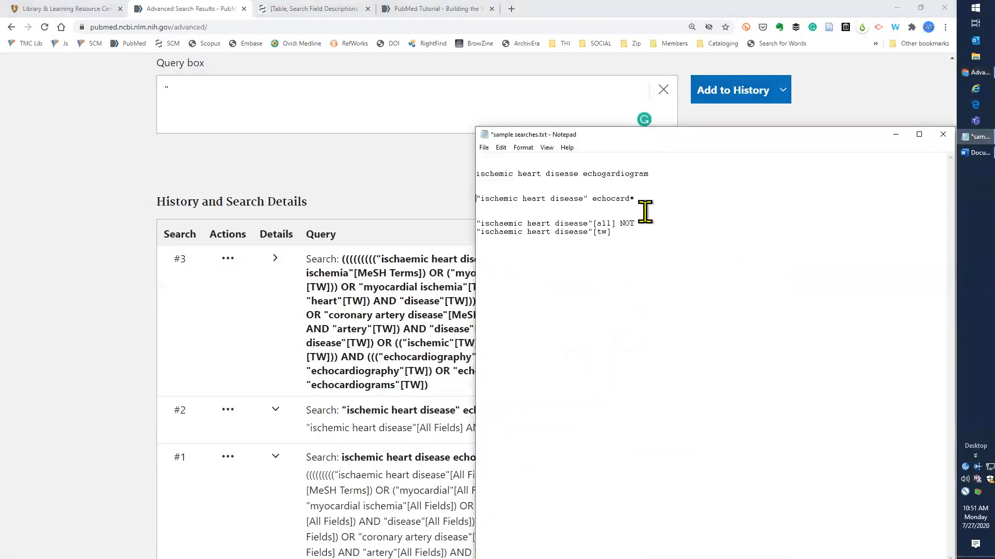
left_click_drag(613, 232, 464, 220)
key("ctrl+c")
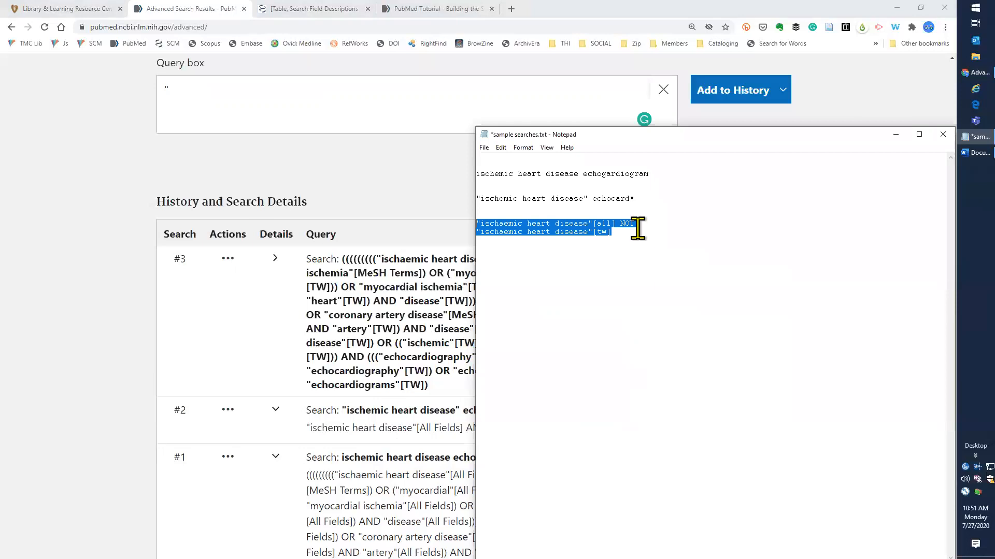
left_click_drag(239, 100, 147, 77)
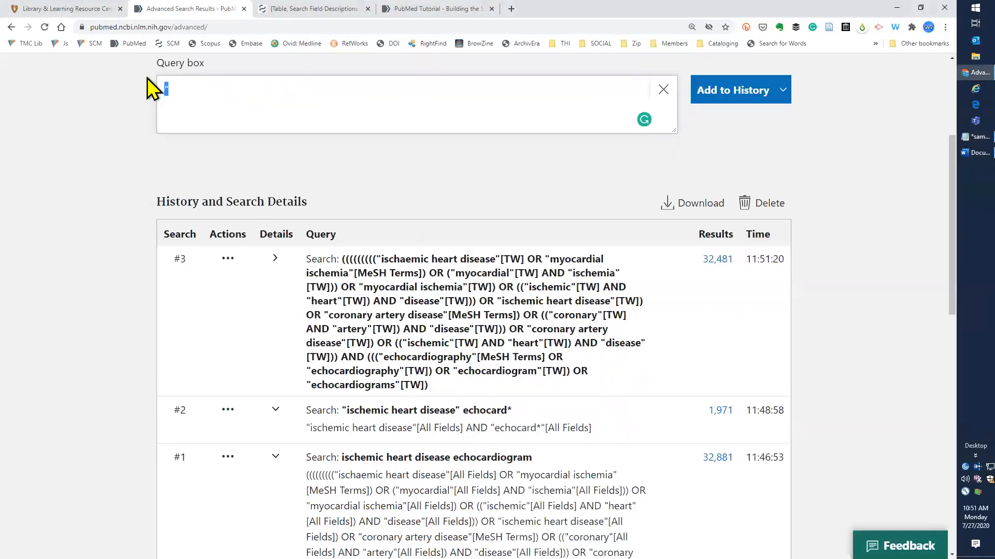
key("ctrl+v")
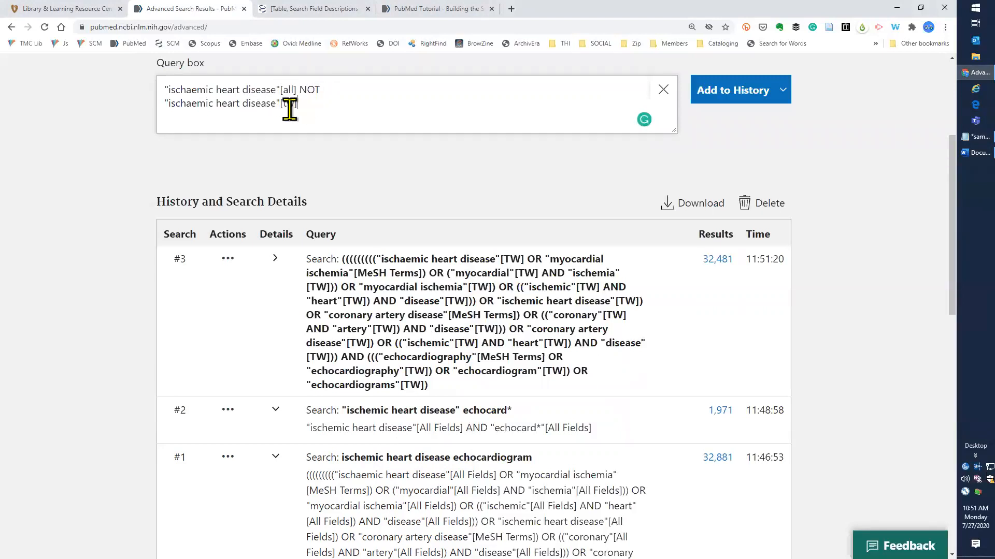
Check the [tw] tag in the NOT query and run it as a search to list its results.
left_click_drag(306, 106, 271, 105)
left_click(337, 112)
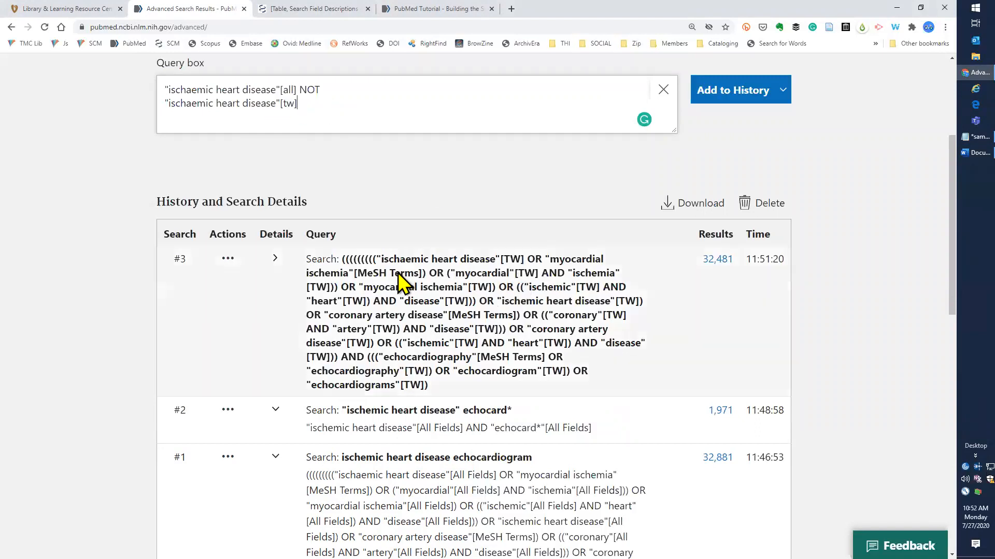
left_click(783, 90)
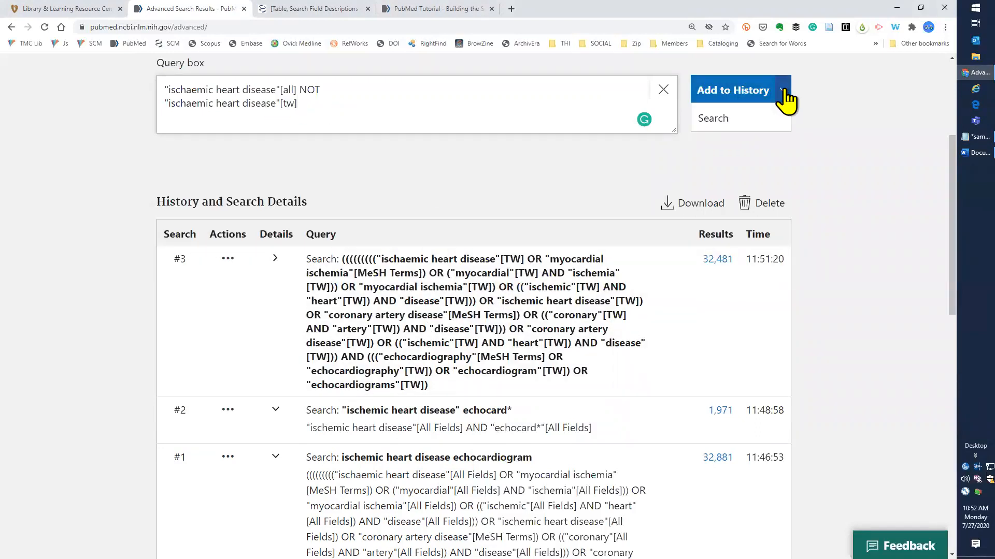
left_click(715, 118)
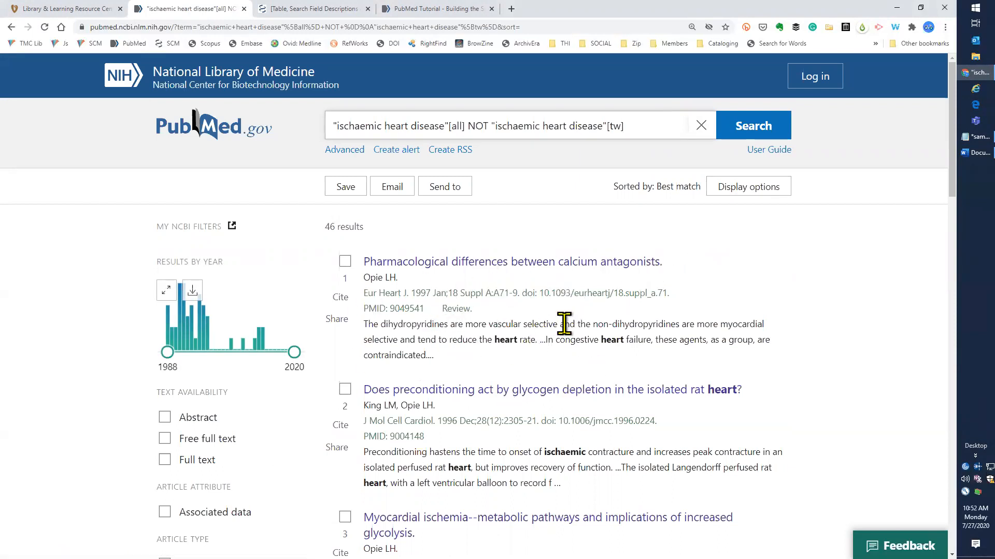
Open the article "Pharmacological differences between calcium antagonists" and check its title, abstract and MeSH terms for the phrase "ischaemic heart disease".
left_click(555, 262)
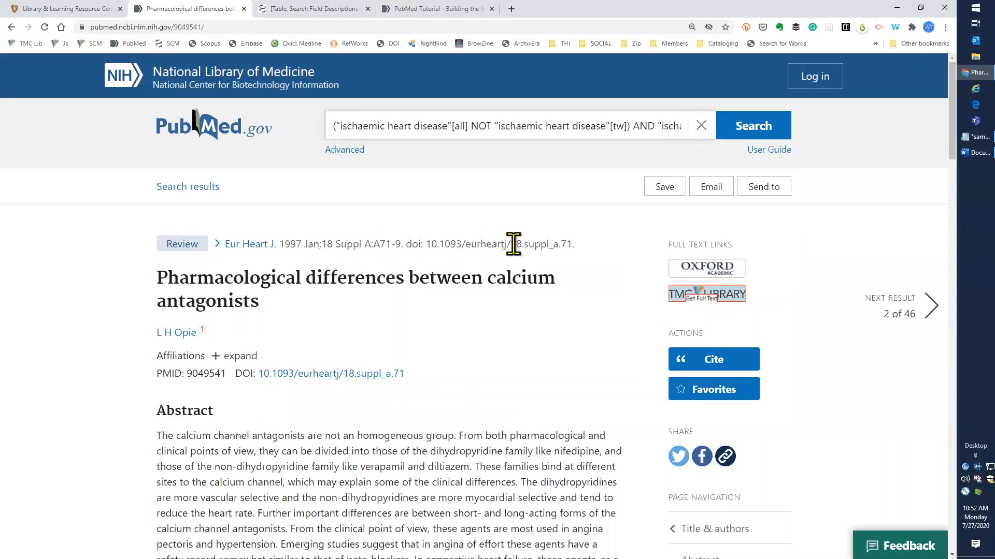
scroll(513, 244, "down", 2)
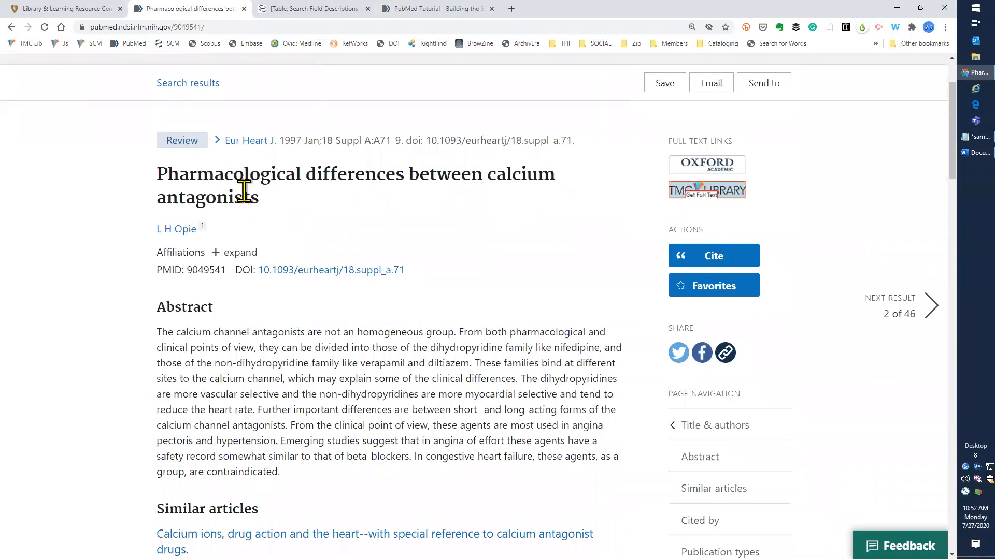
scroll(351, 228, "down", 1)
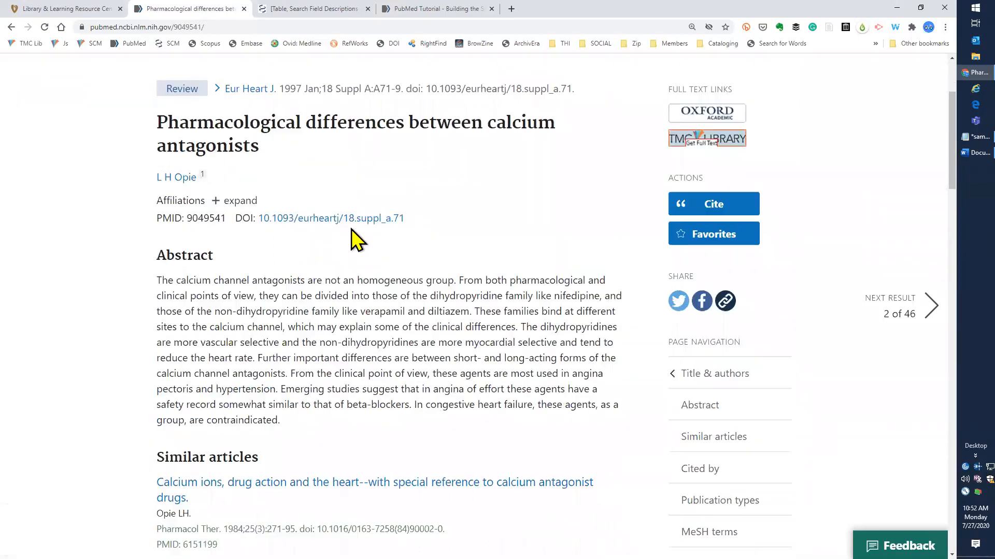
scroll(351, 229, "down", 1)
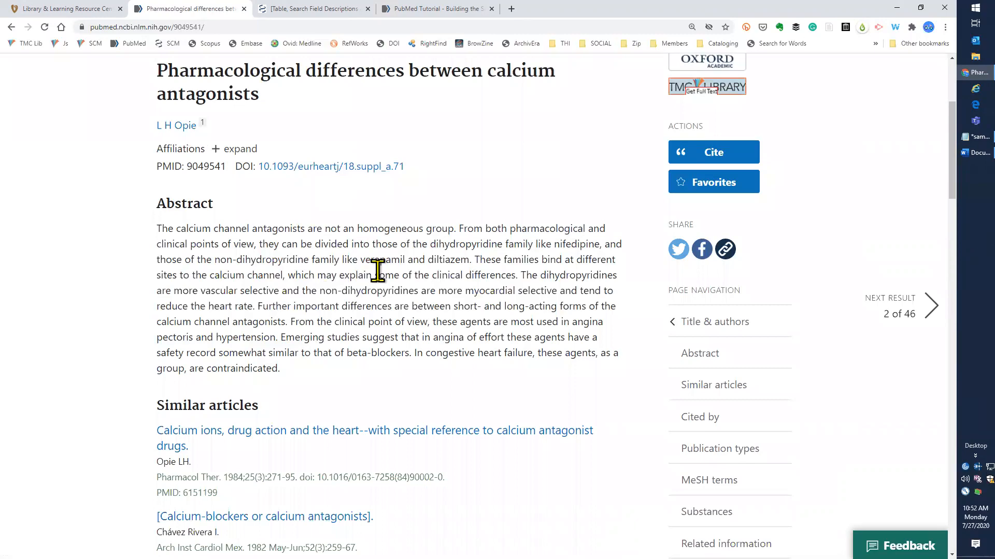
scroll(378, 271, "down", 15)
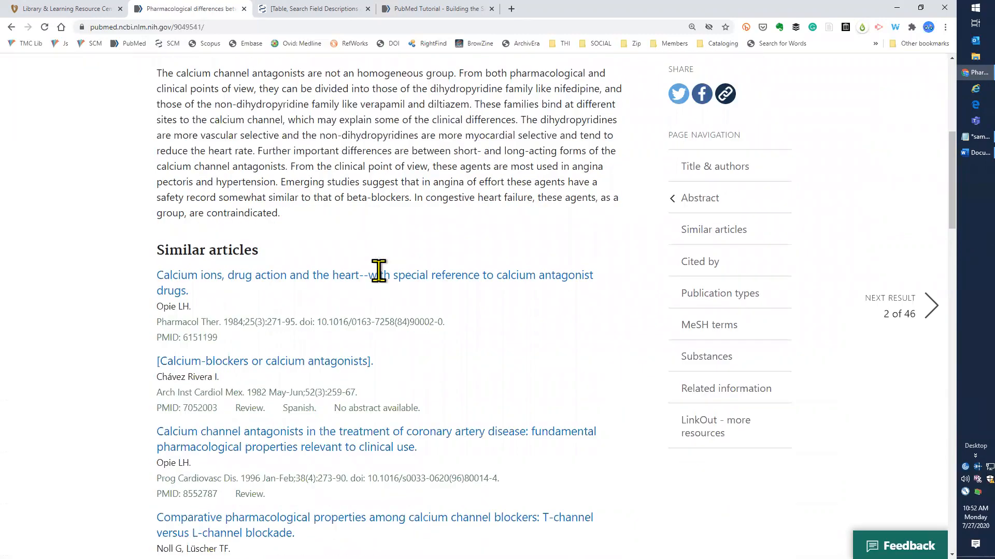
scroll(379, 271, "down", 6)
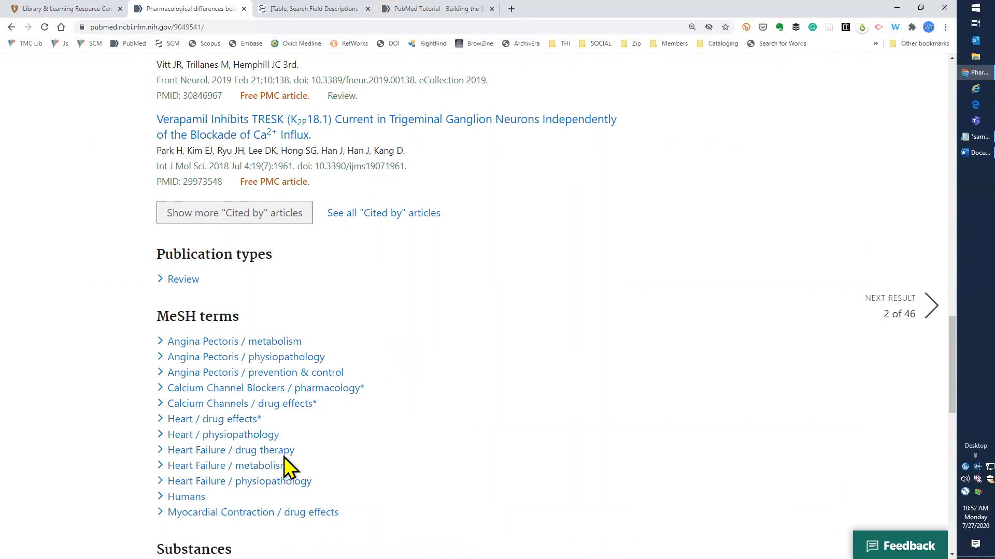
scroll(371, 450, "up", 20)
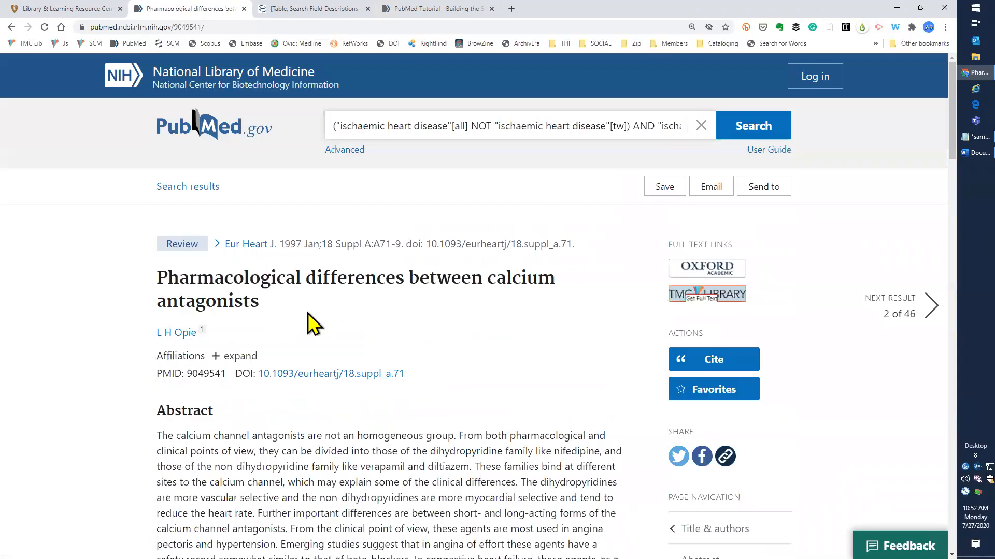
Expand the article's author affiliations and look for the phrase "ischaemic heart disease" there.
left_click(238, 356)
double_click(220, 407)
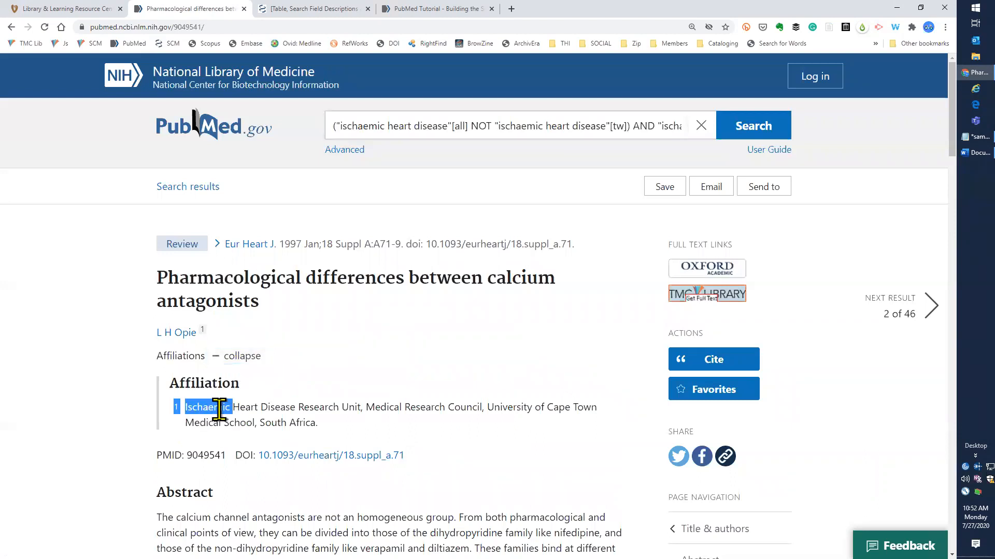
left_click(380, 408)
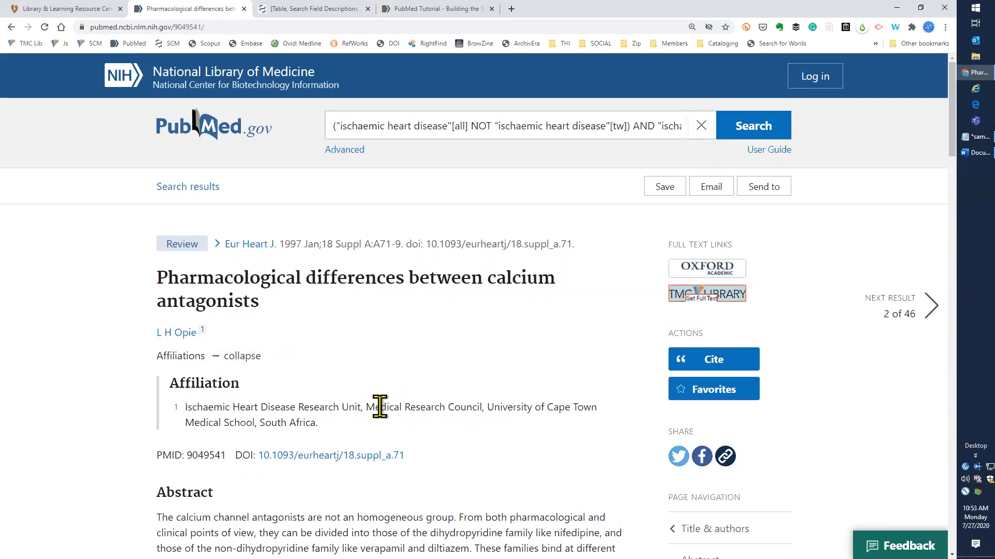
Return to the advanced search page and compare searches #1 to #4 in the search history.
left_click(347, 153)
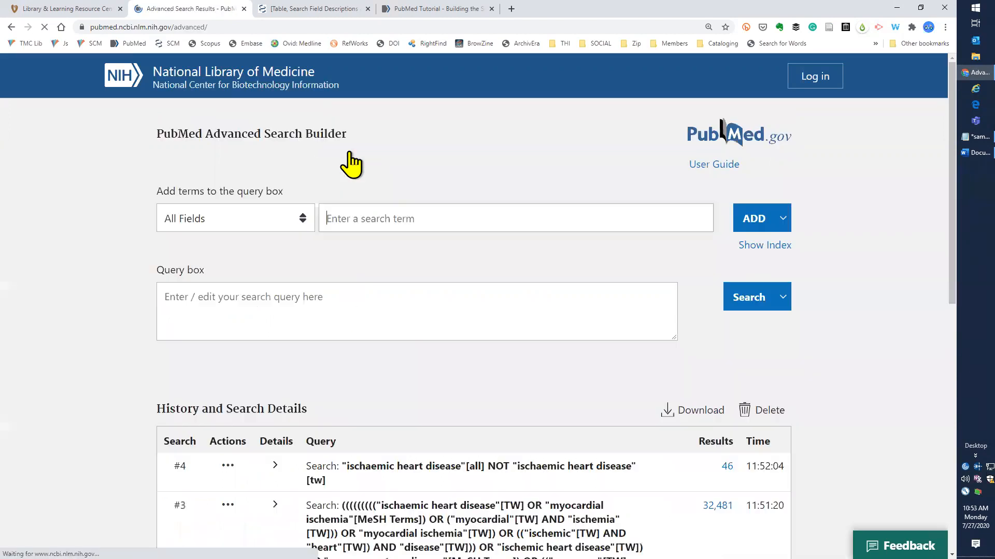
scroll(406, 311, "down", 5)
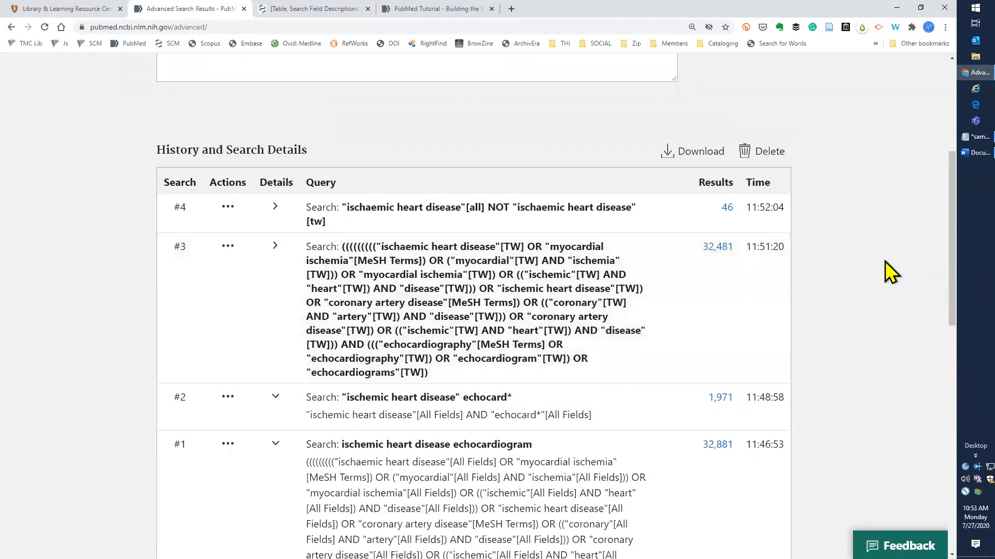
scroll(885, 261, "up", 1)
scroll(885, 261, "up", 1)
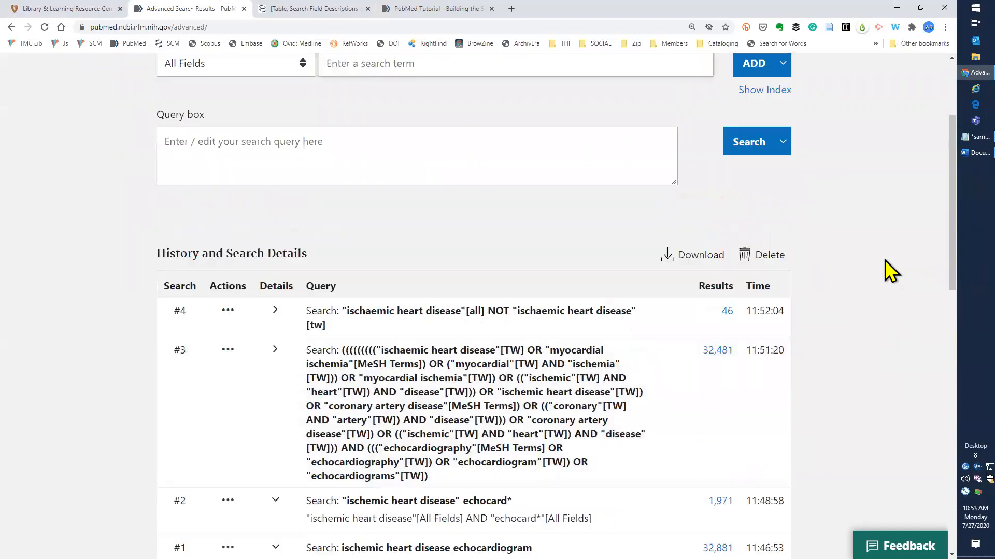